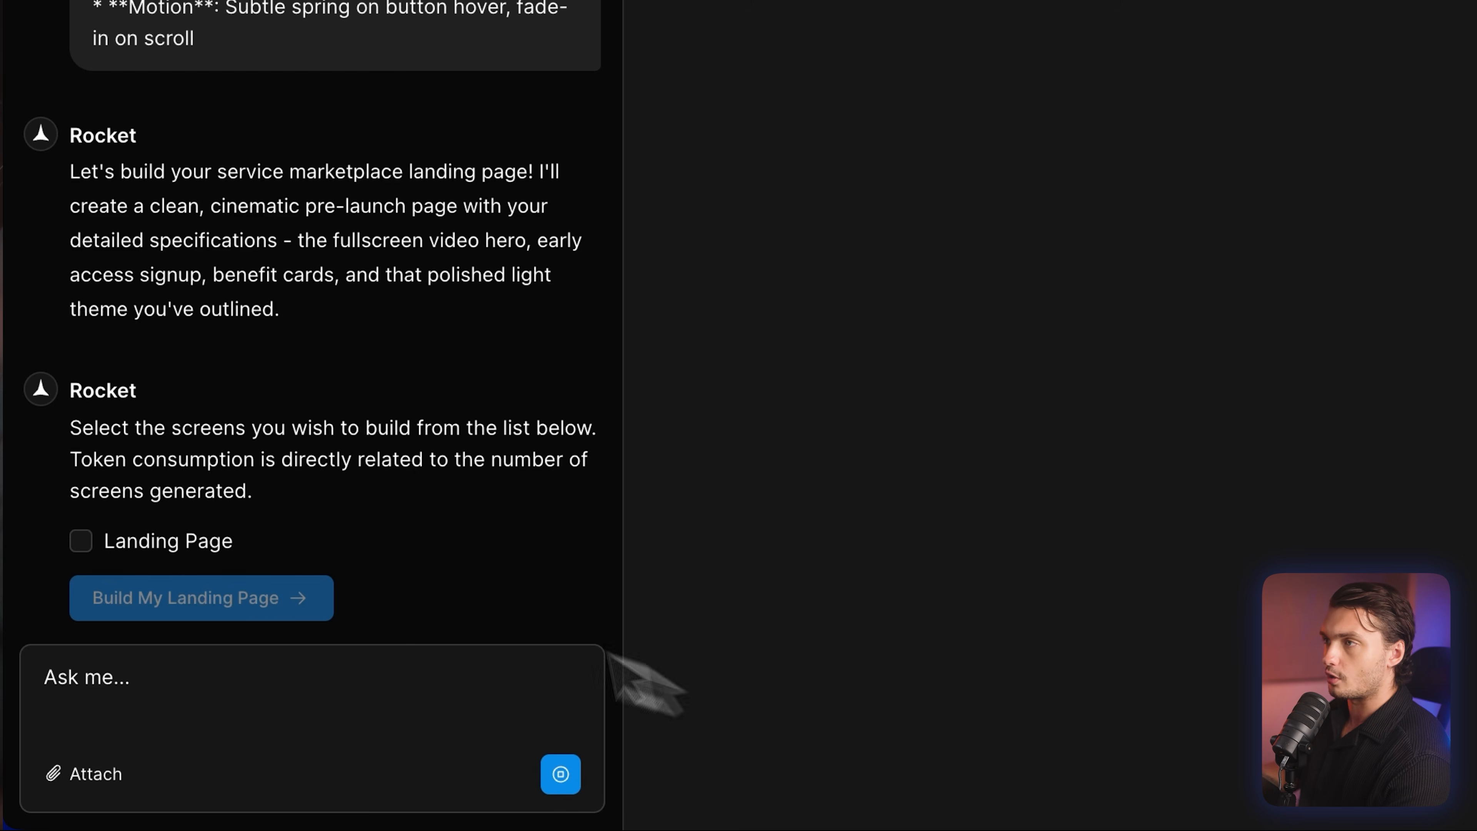
Select the Landing Page screen for generation and start building it.
click(82, 541)
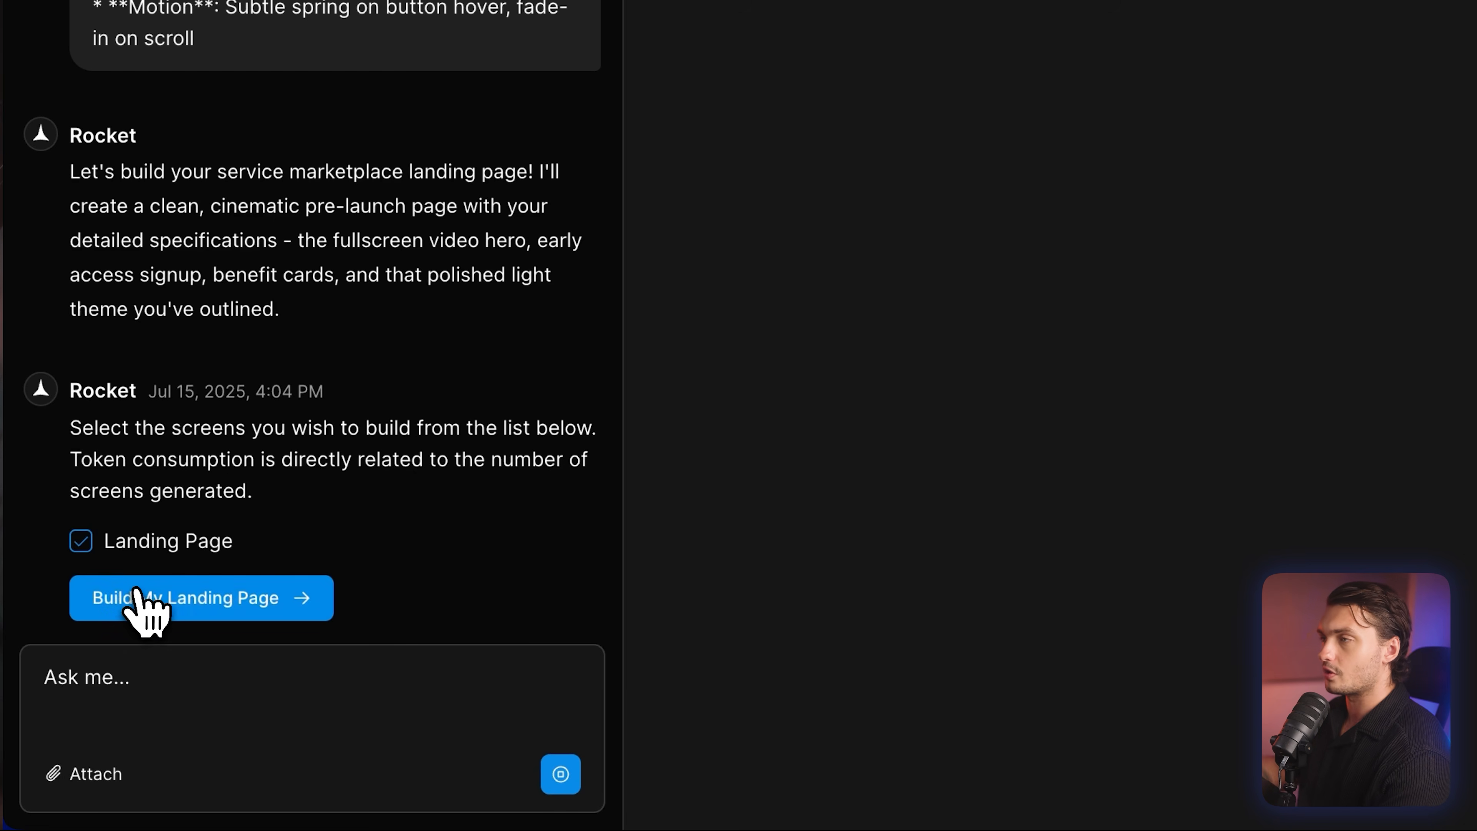
click(146, 599)
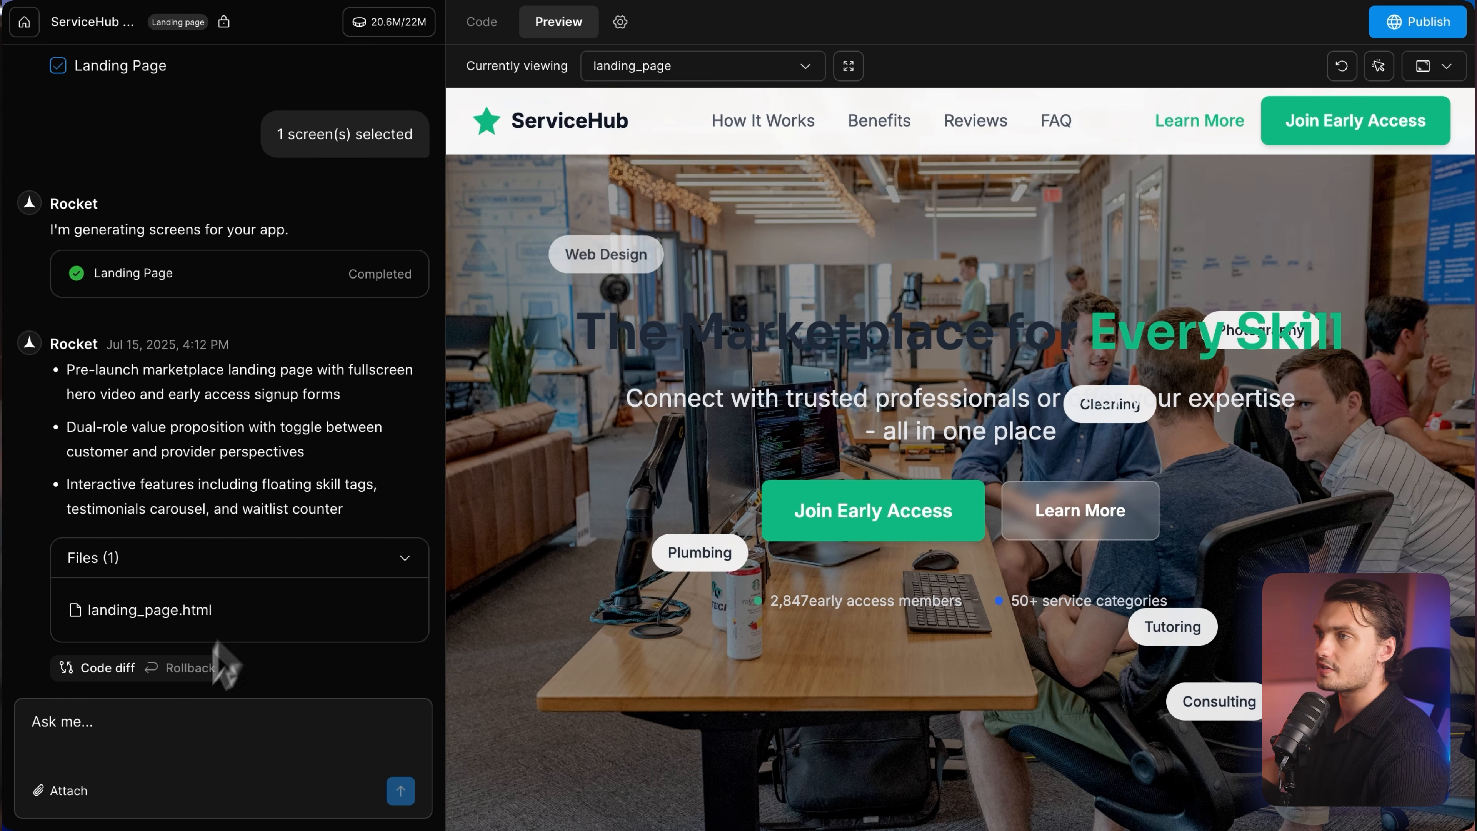
Prompt Rocket with the Cloudinary video link, asking "Use this video as background embedded video for hero section.".
click(168, 717)
key(ctrl+v)
key(shift+Return)
key(shift+Return)
text(Use this video as bac)
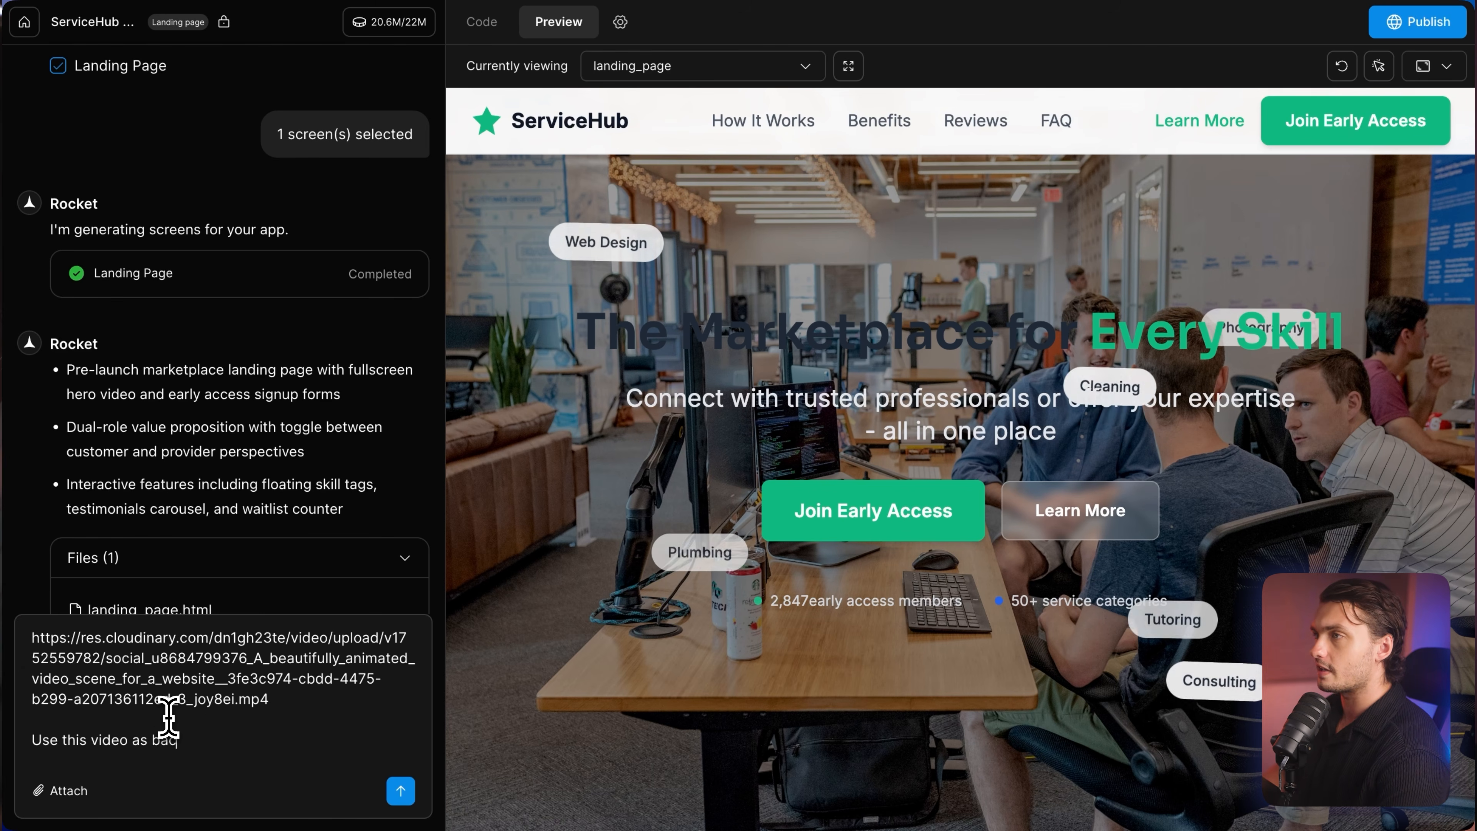
text(kground embedded video for hero section.)
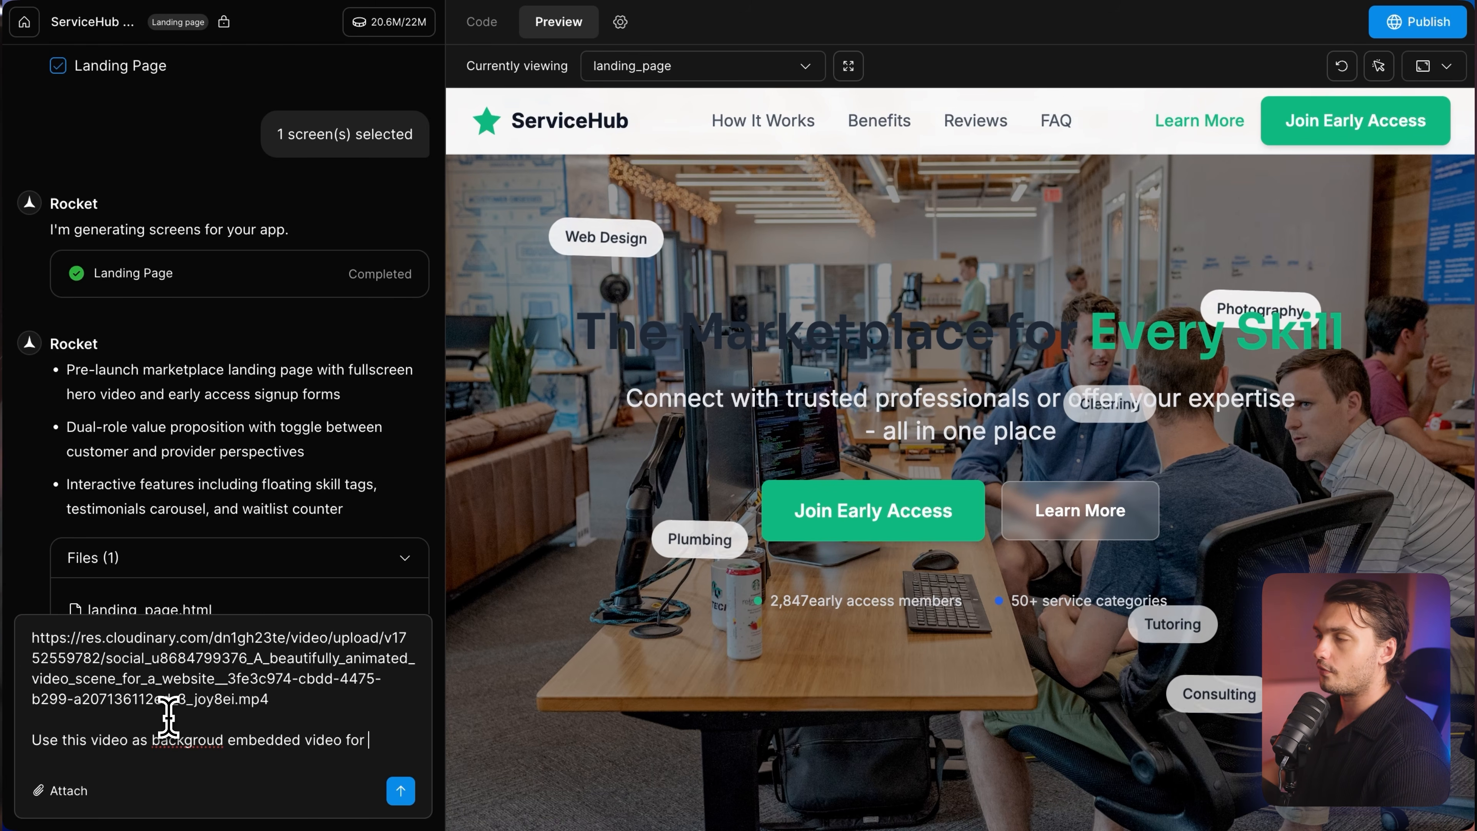
click(226, 720)
text(n)
click(400, 790)
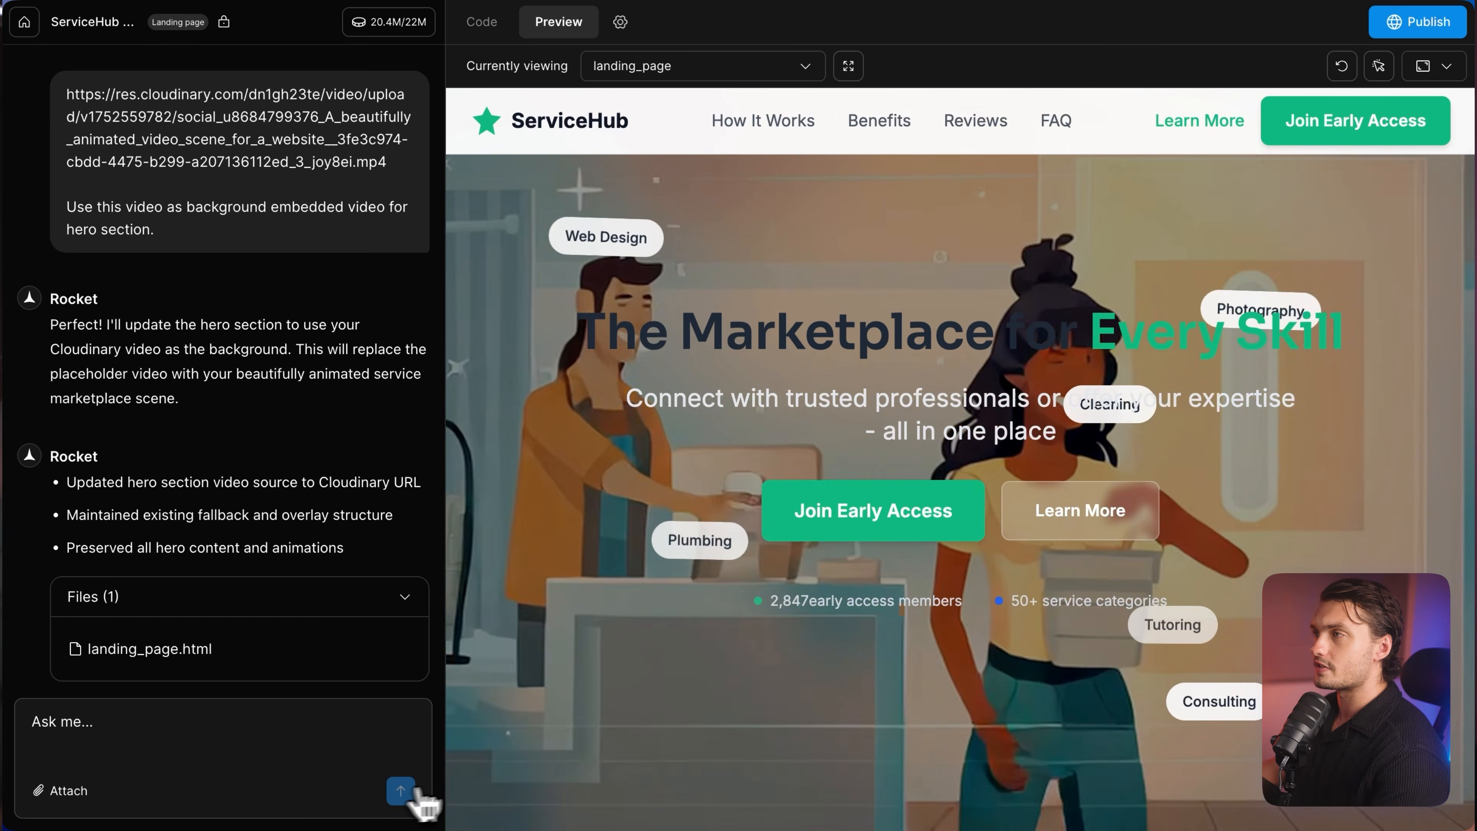
Recolor the hero heading "The Marketplace for Every Skill" to near-white with the visual editor's custom text color.
scroll(670, 729, down, 10)
scroll(669, 729, down, 10)
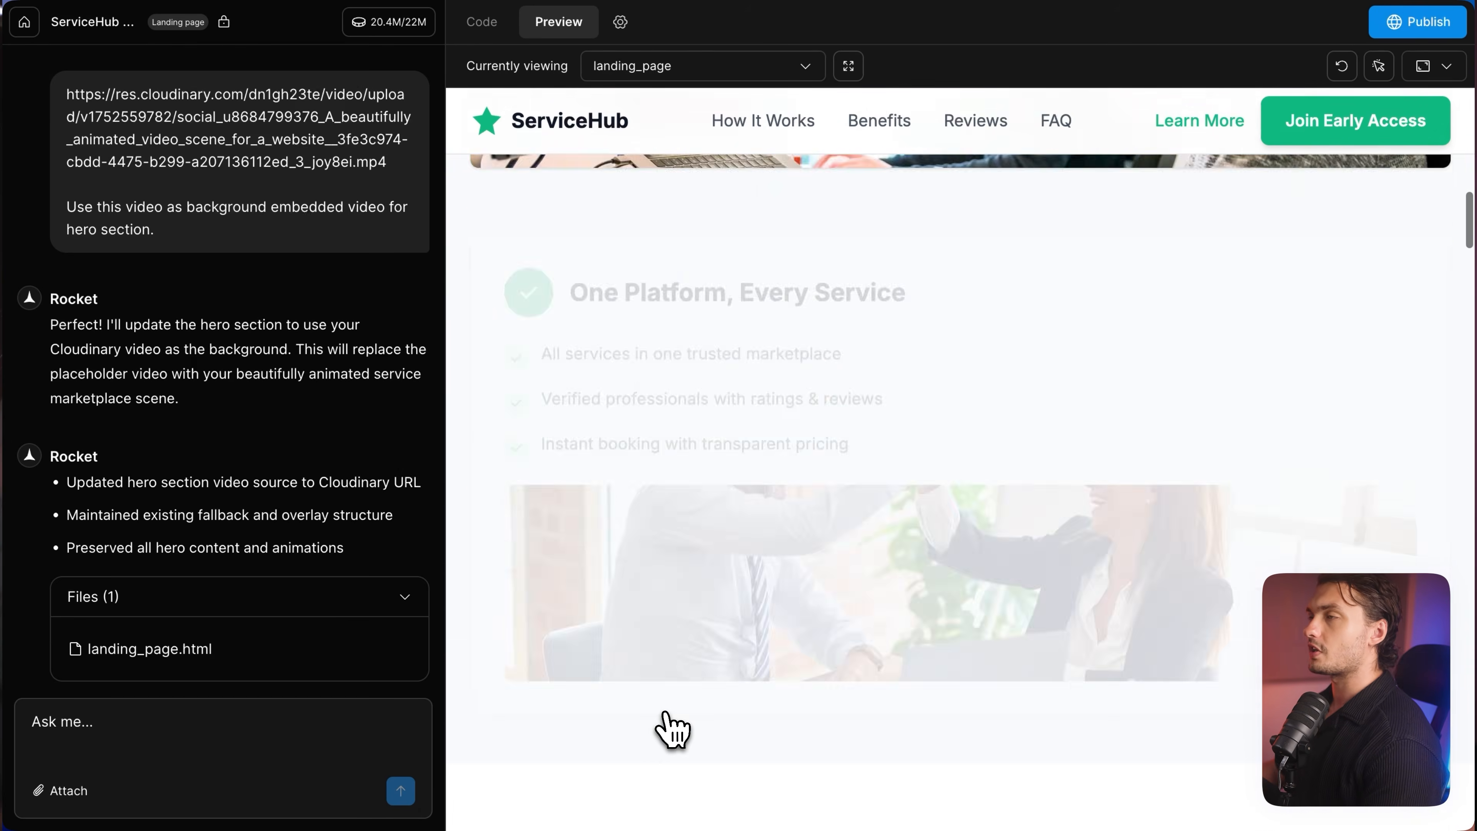
scroll(669, 729, down, 3)
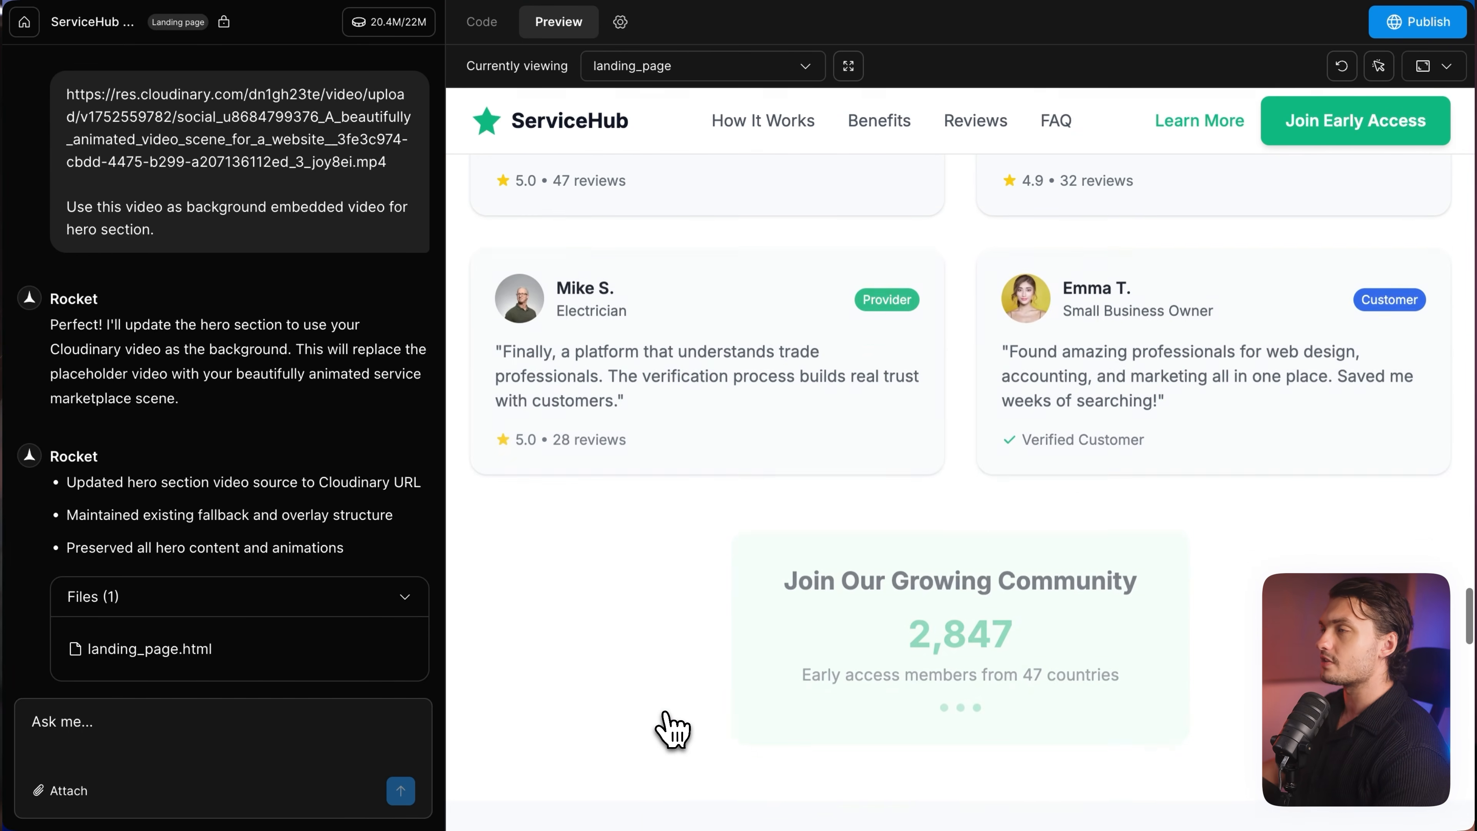
scroll(669, 729, down, 5)
scroll(669, 729, up, 20)
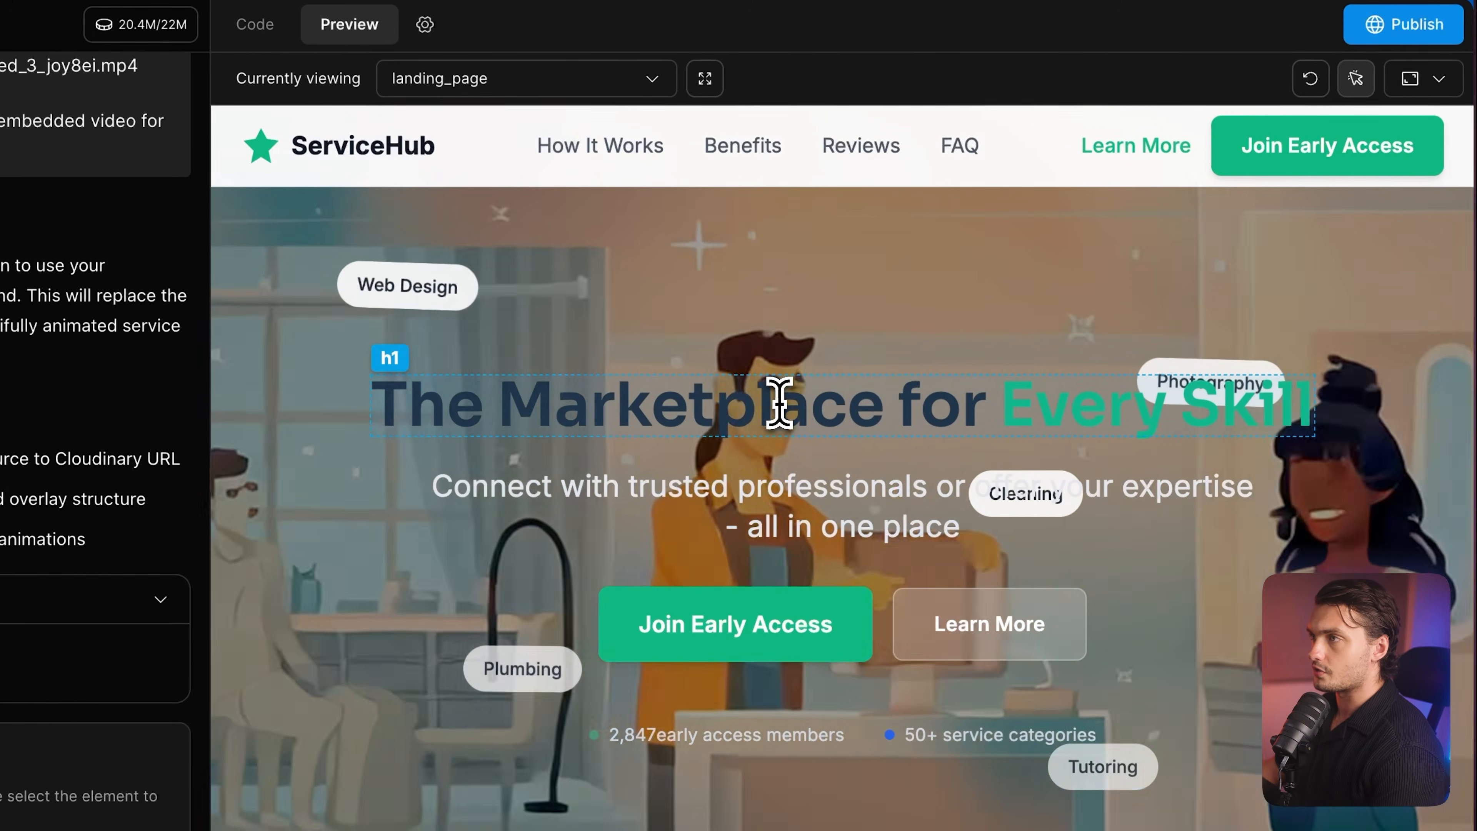
click(779, 402)
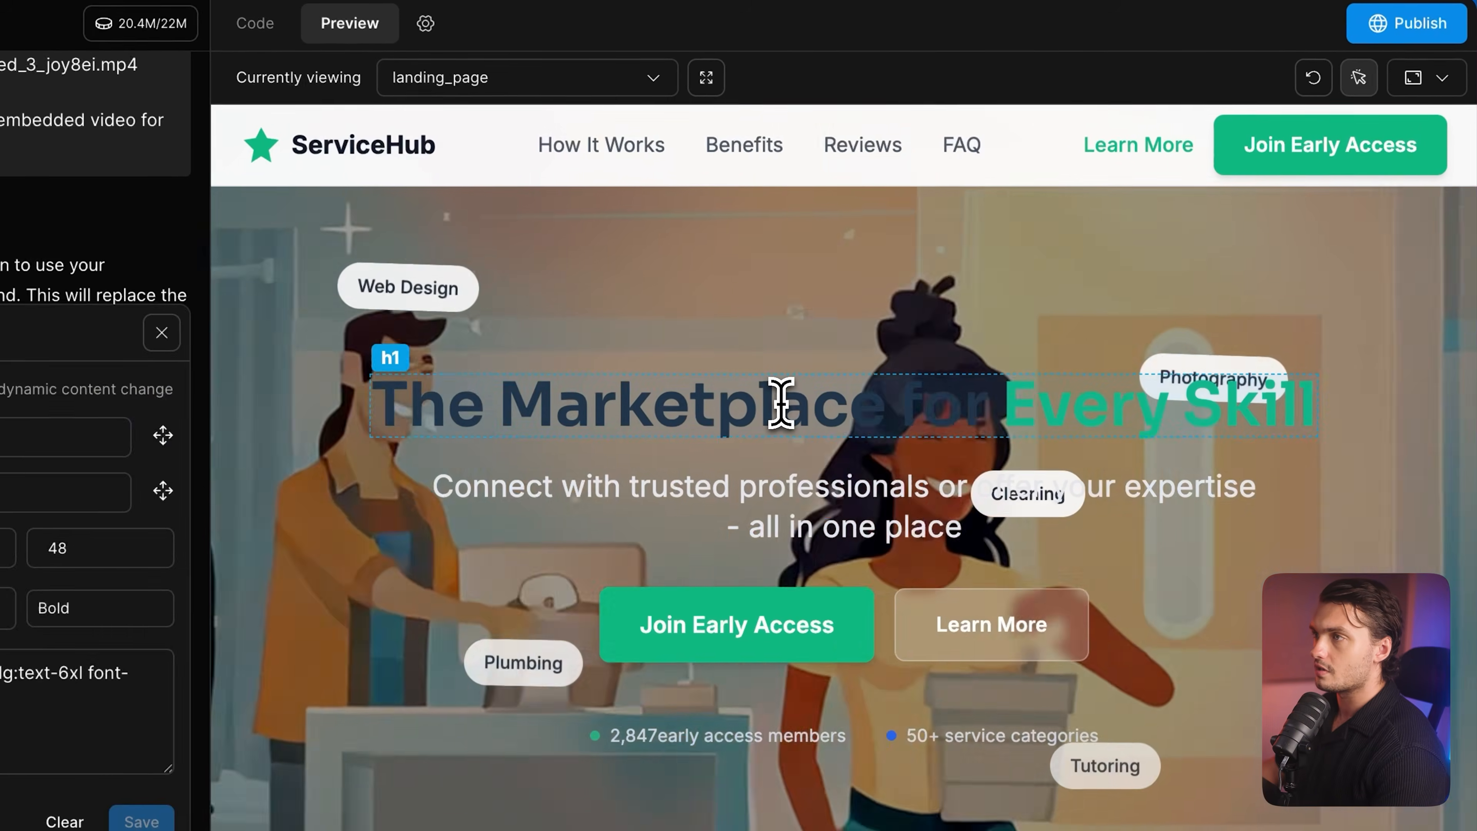
click(142, 646)
click(66, 214)
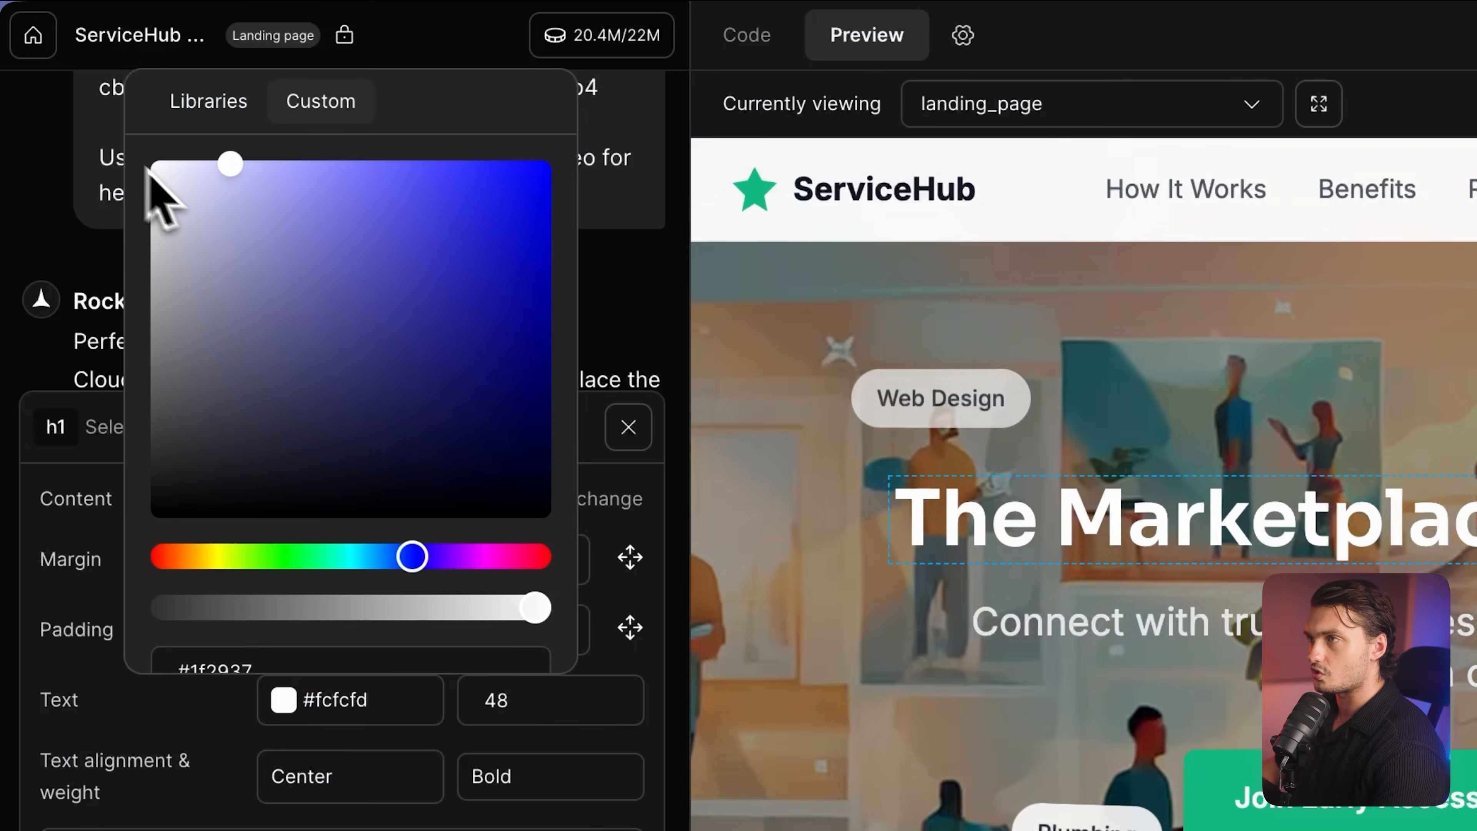
mouse_move(154, 191)
mouse_down()
mouse_move(188, 196)
mouse_move(162, 172)
mouse_move(177, 188)
mouse_up()
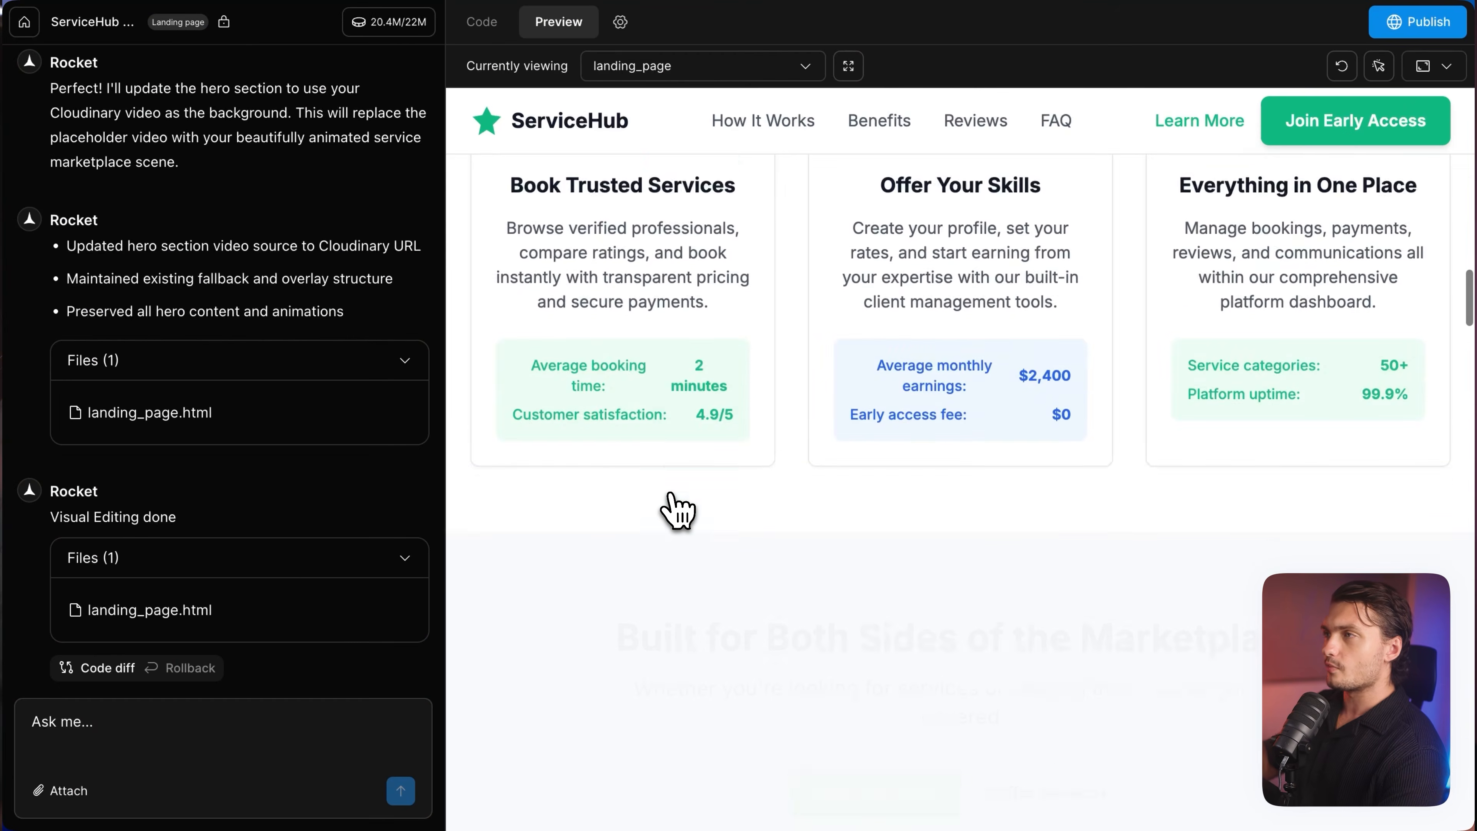
Copy the Senja testimonials embed code and submit it to Rocket with "Implement this senja to show customer testimonials.".
scroll(676, 512, down, 10)
scroll(676, 511, up, 2)
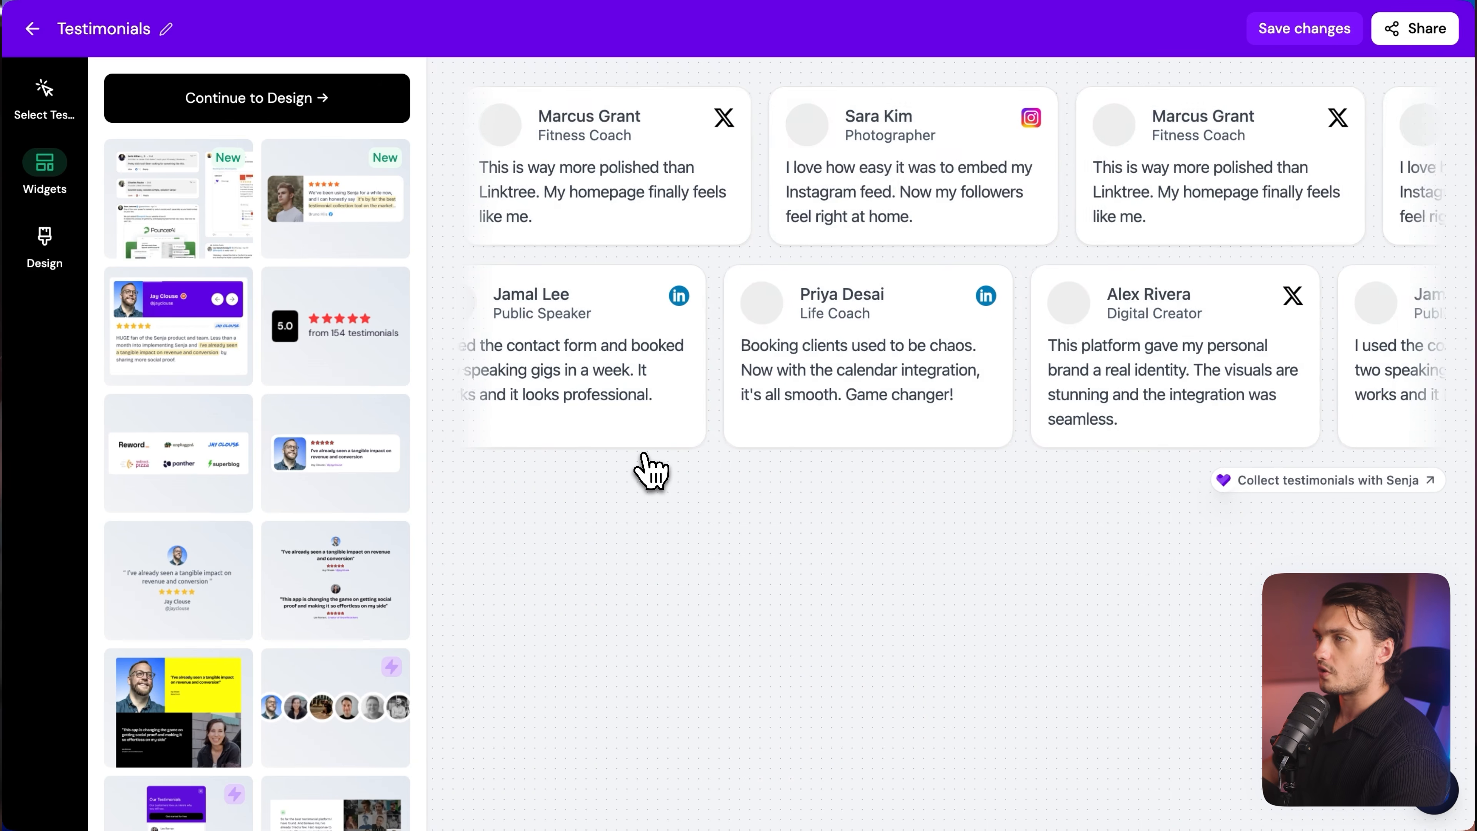
click(1358, 302)
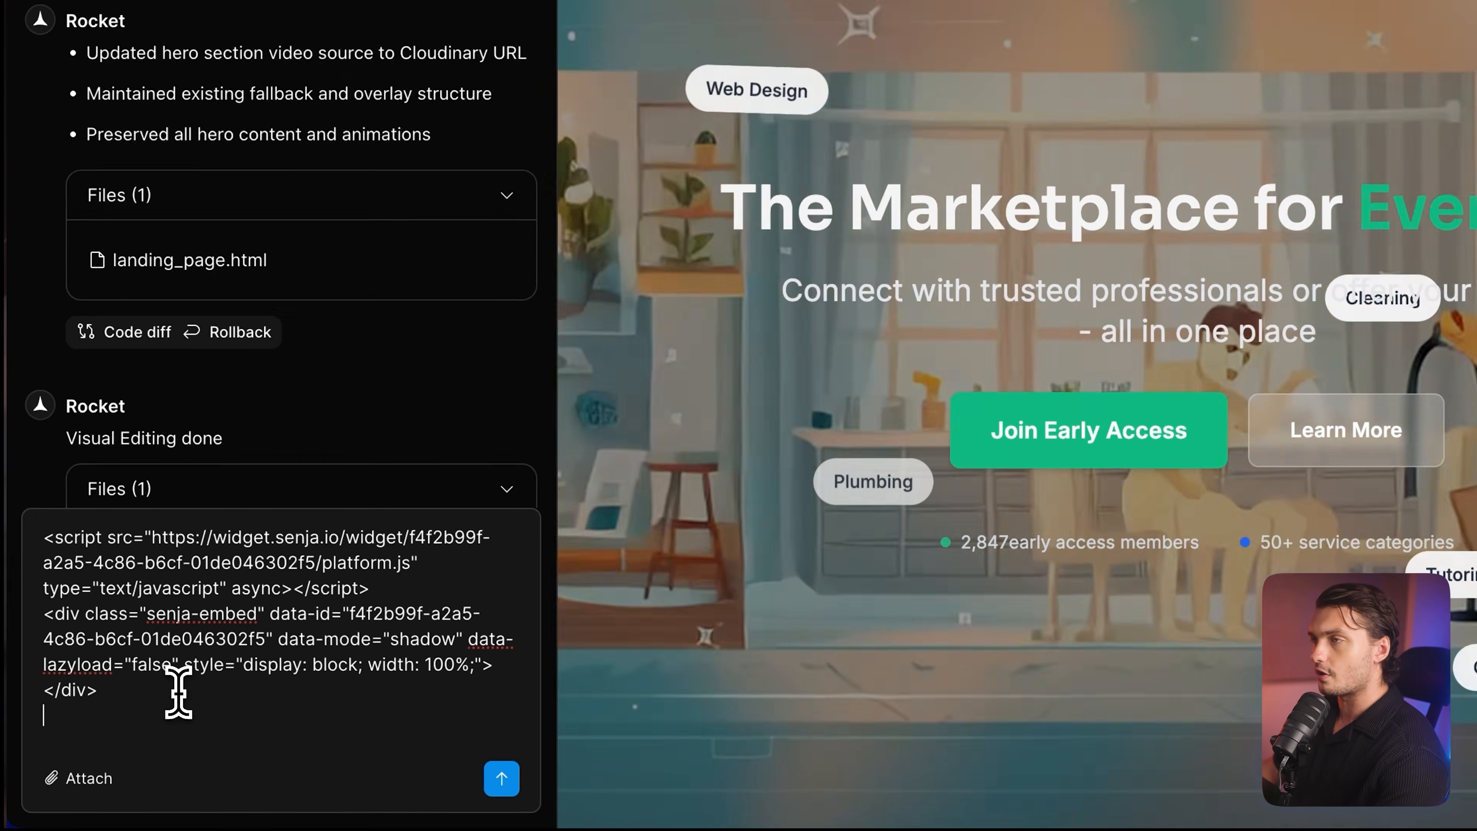
text(Implement thi)
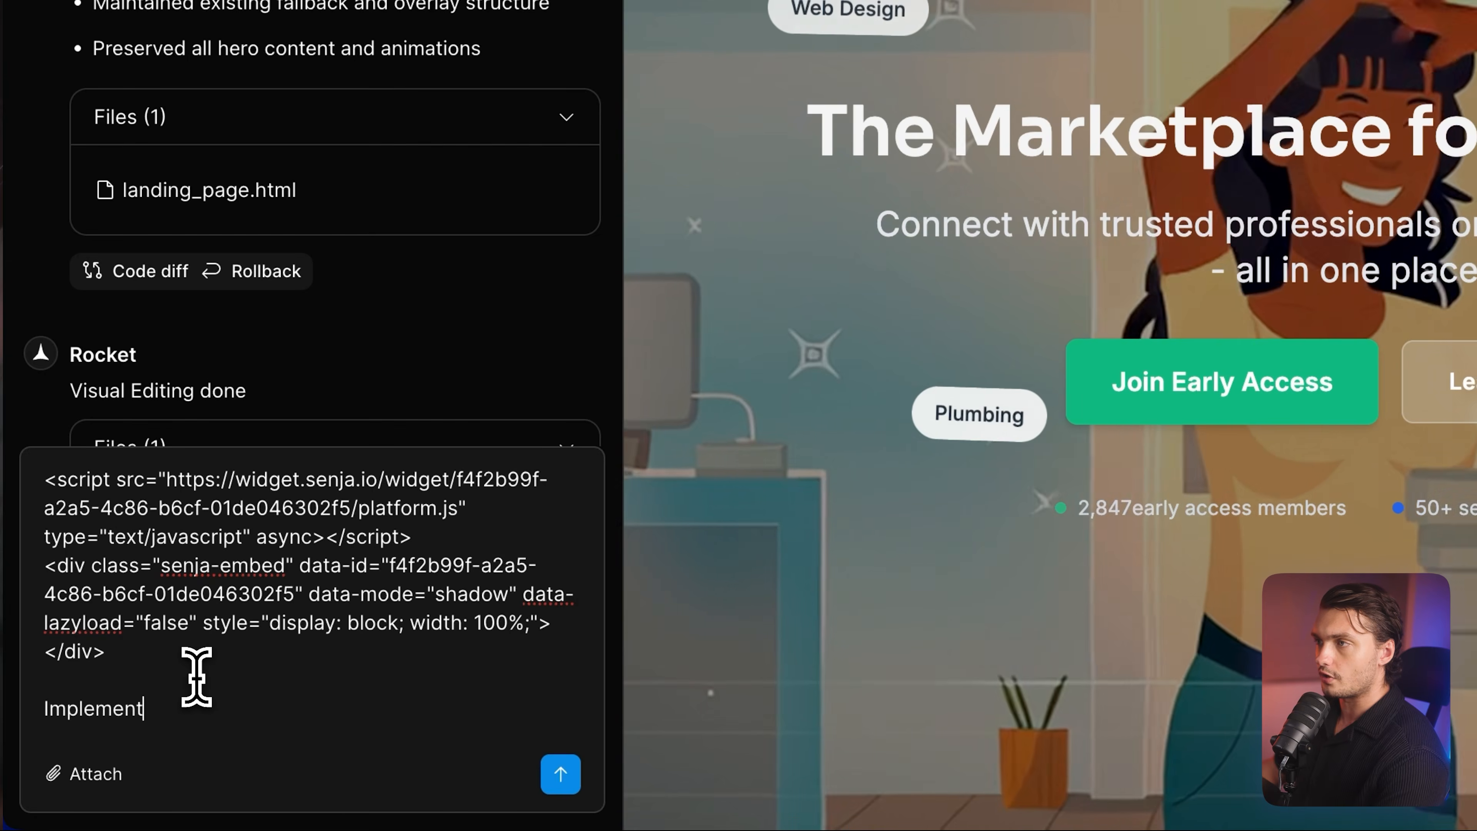
text(s senj)
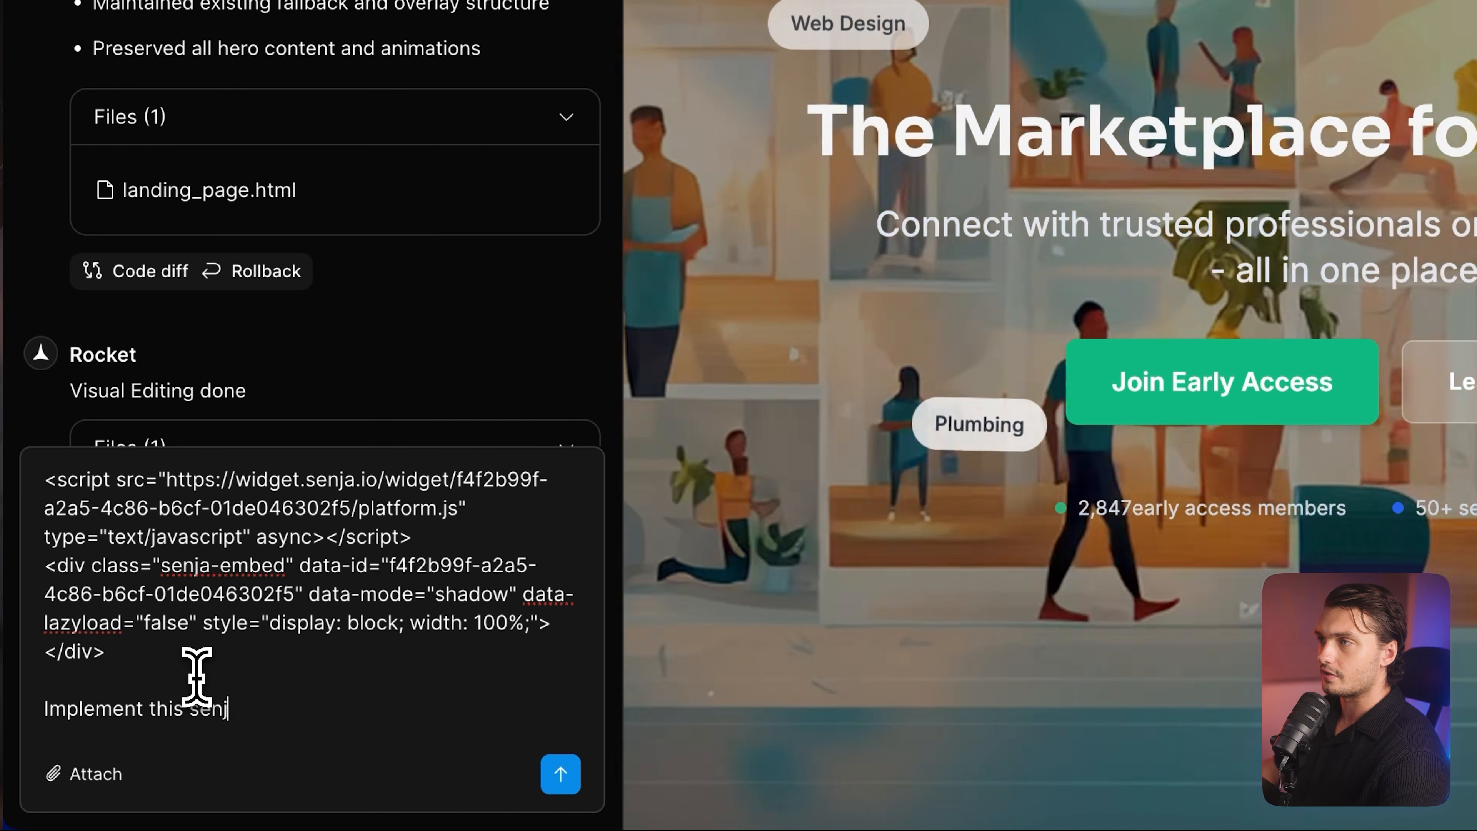
text(a to show customer testimonials.)
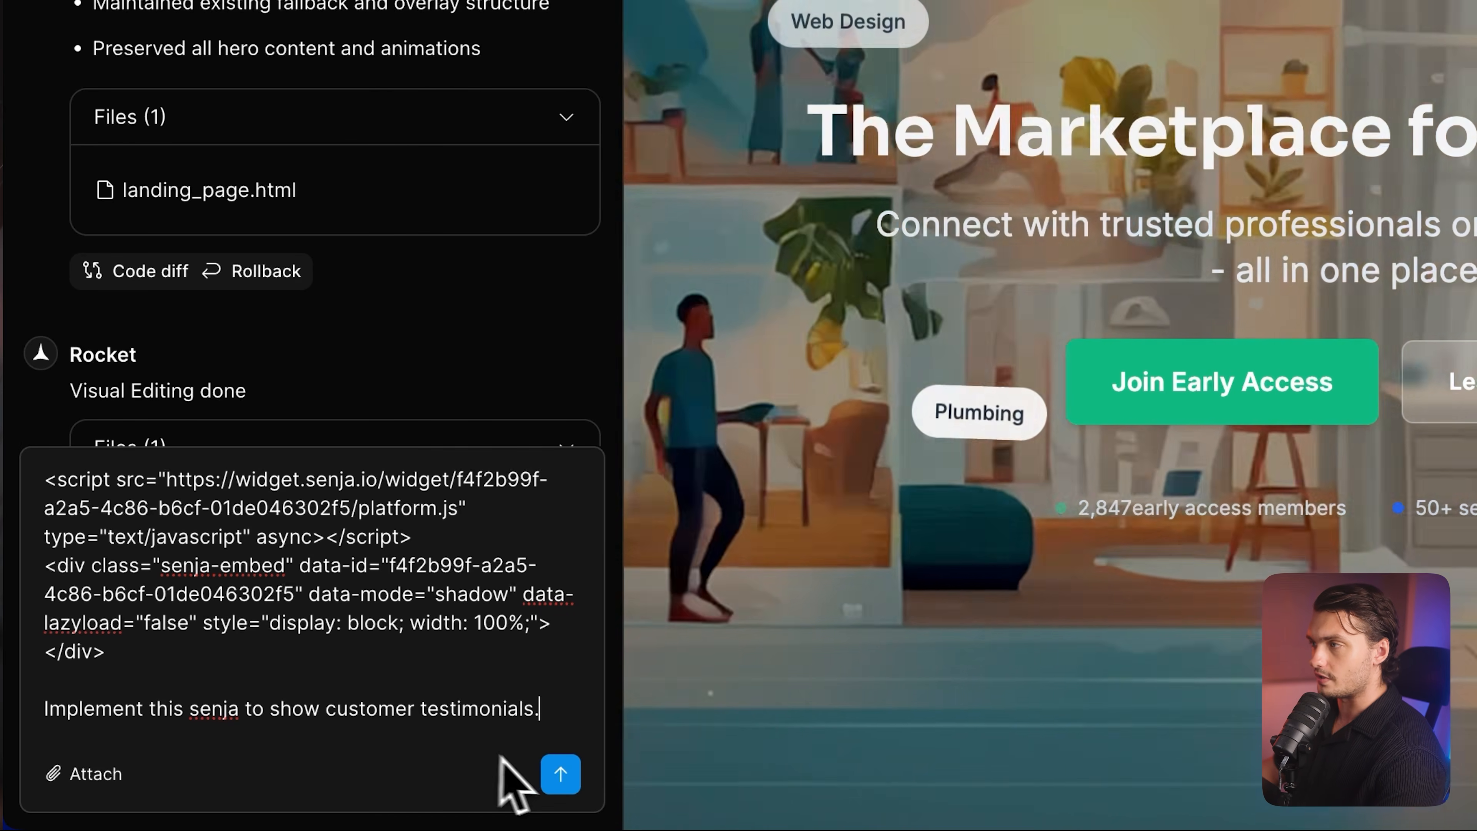
click(560, 774)
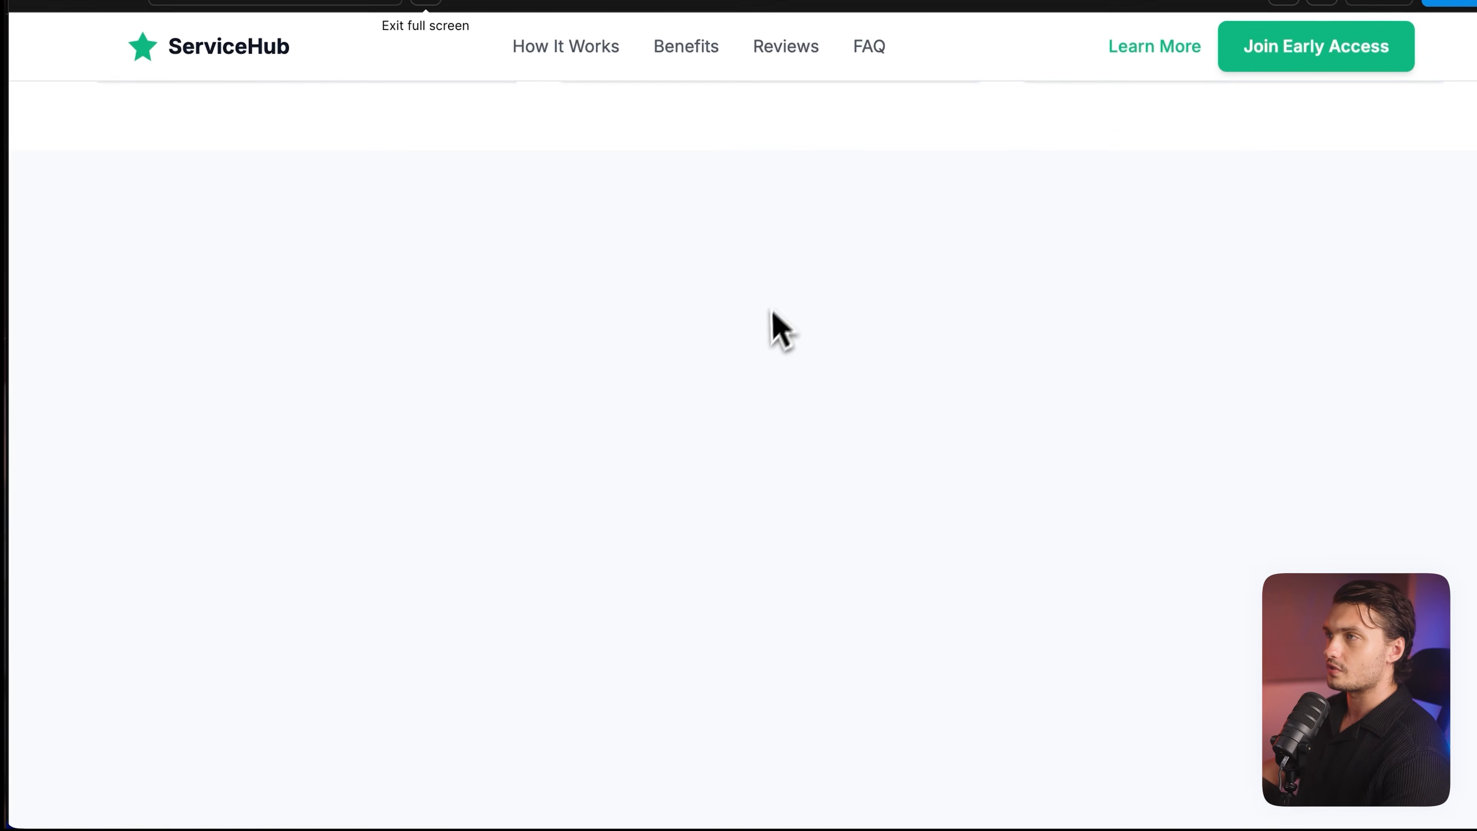
Get the standard embed code of the Tally Waiting List form and submit it to Rocket to replace the existing signup form.
scroll(750, 343, down, 10)
scroll(734, 349, down, 15)
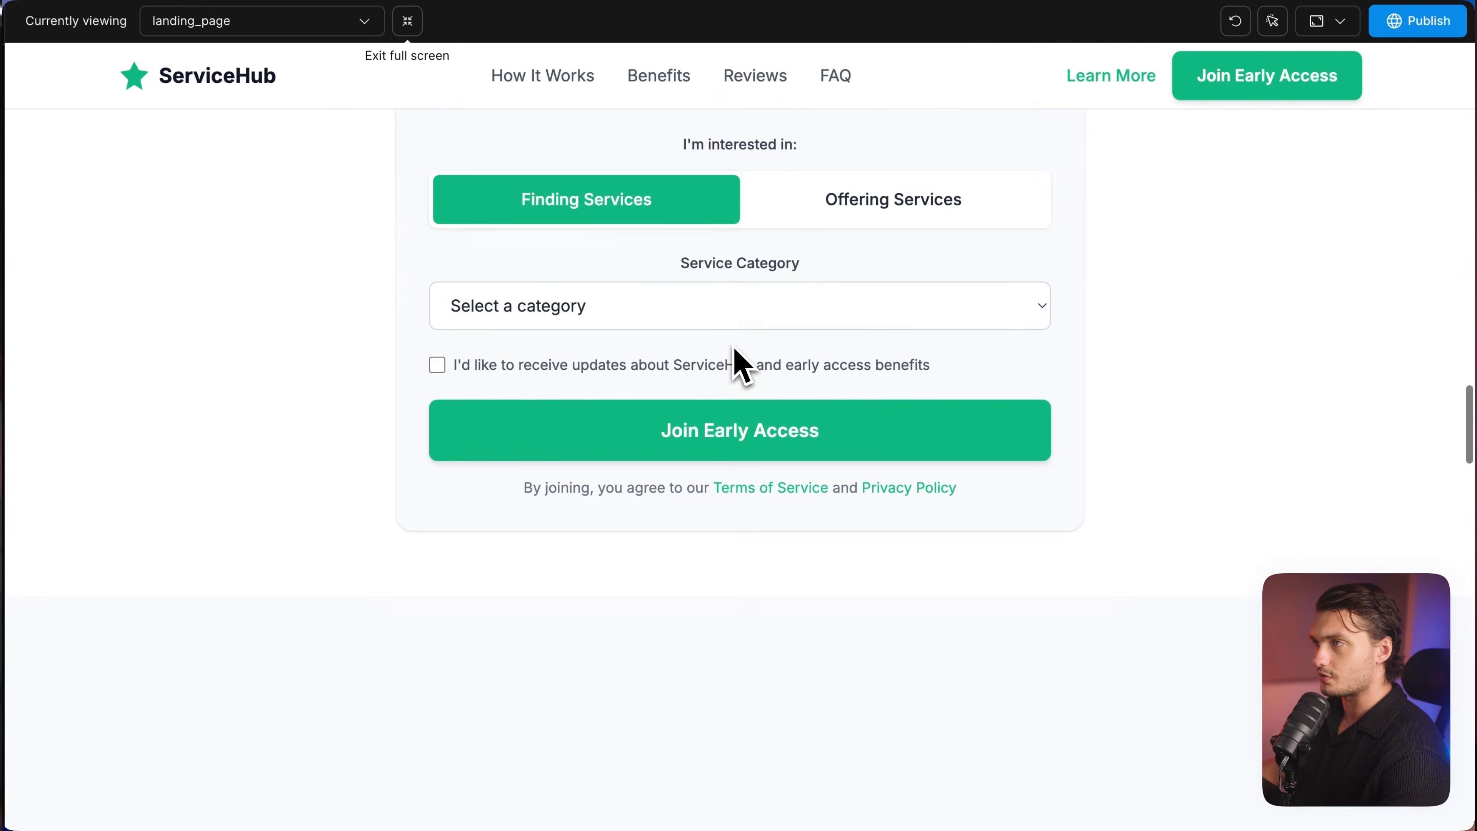
scroll(734, 349, down, 5)
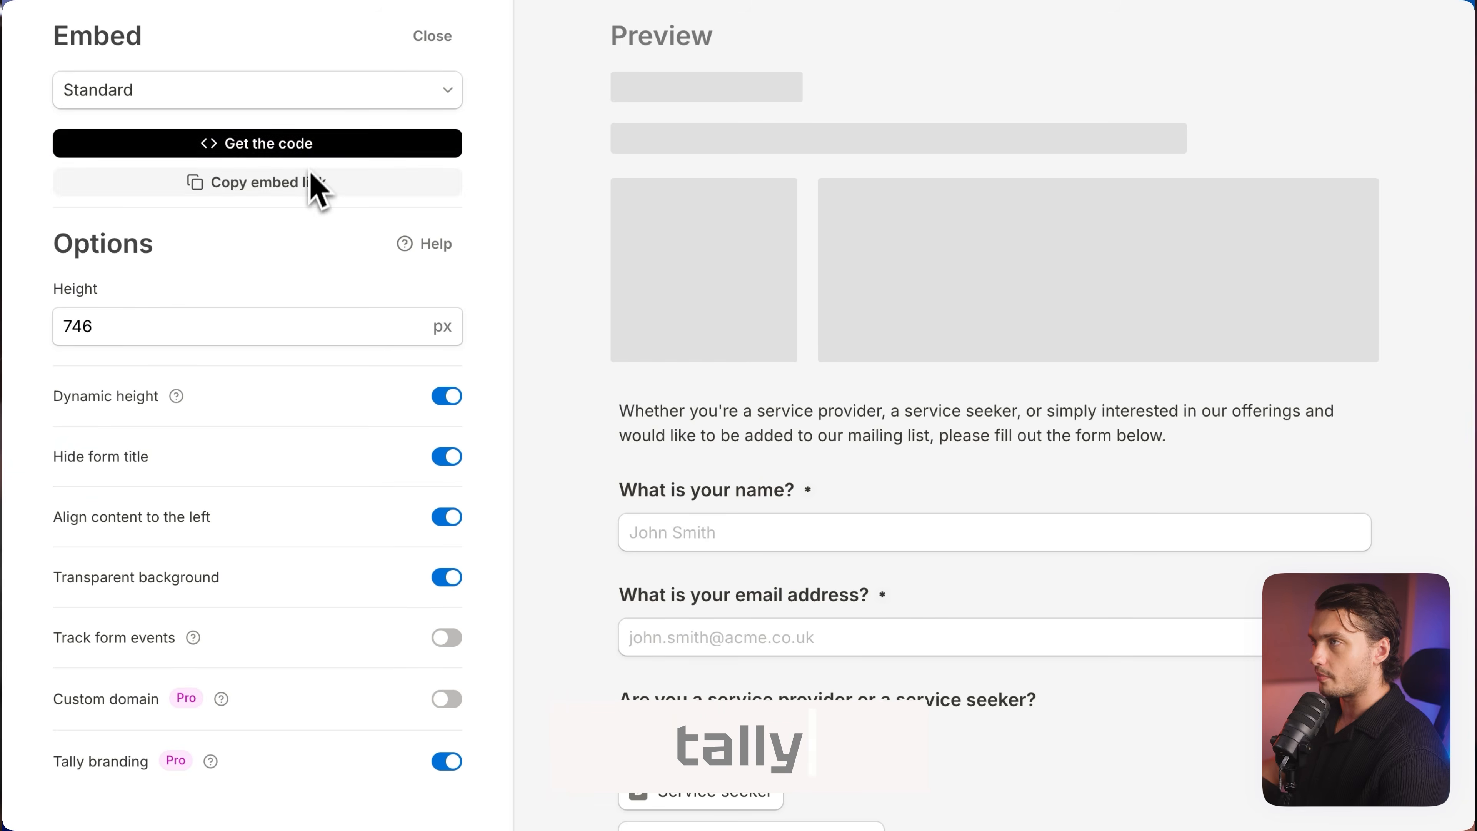
click(331, 147)
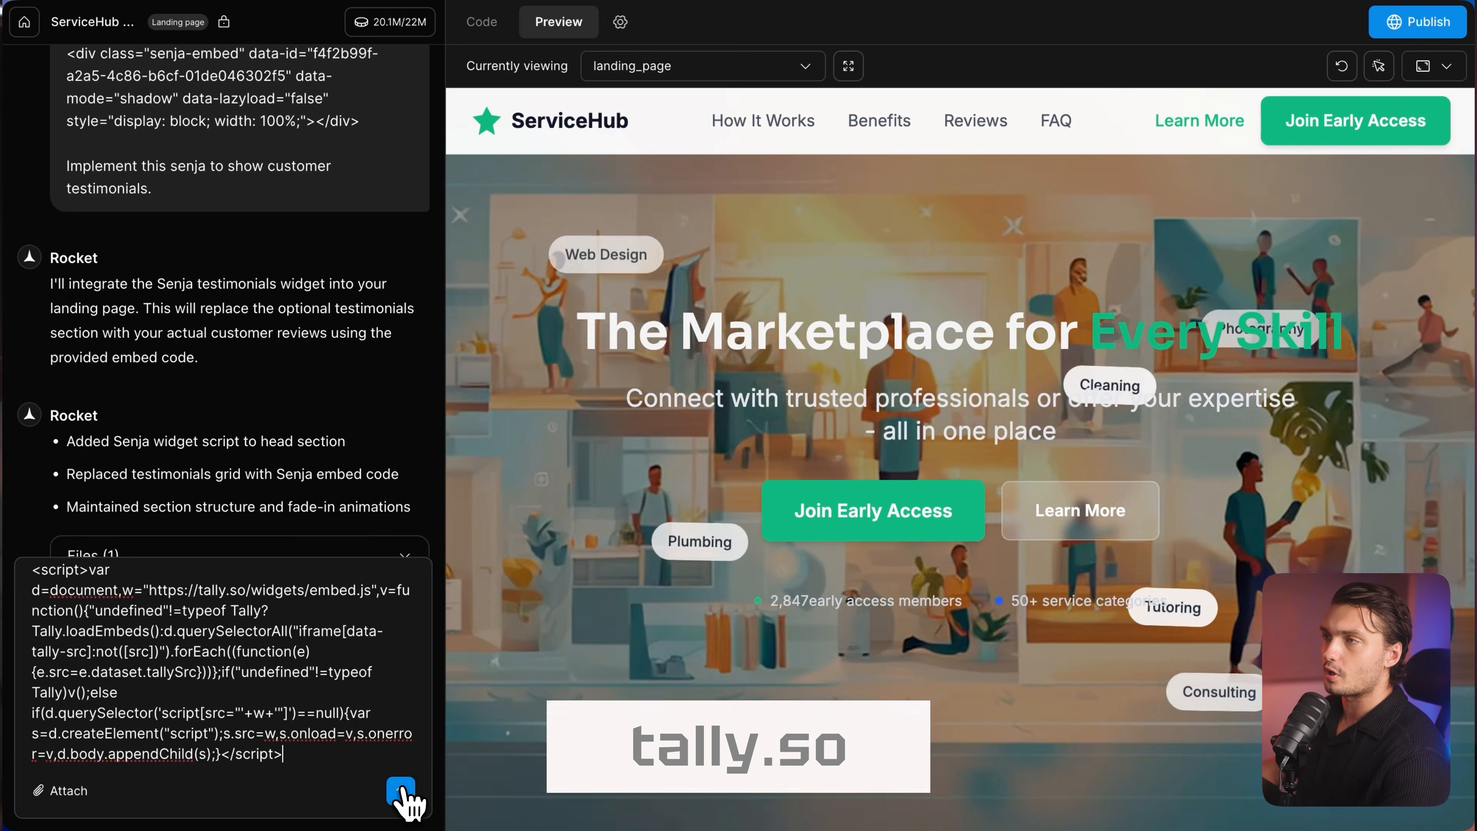
click(401, 791)
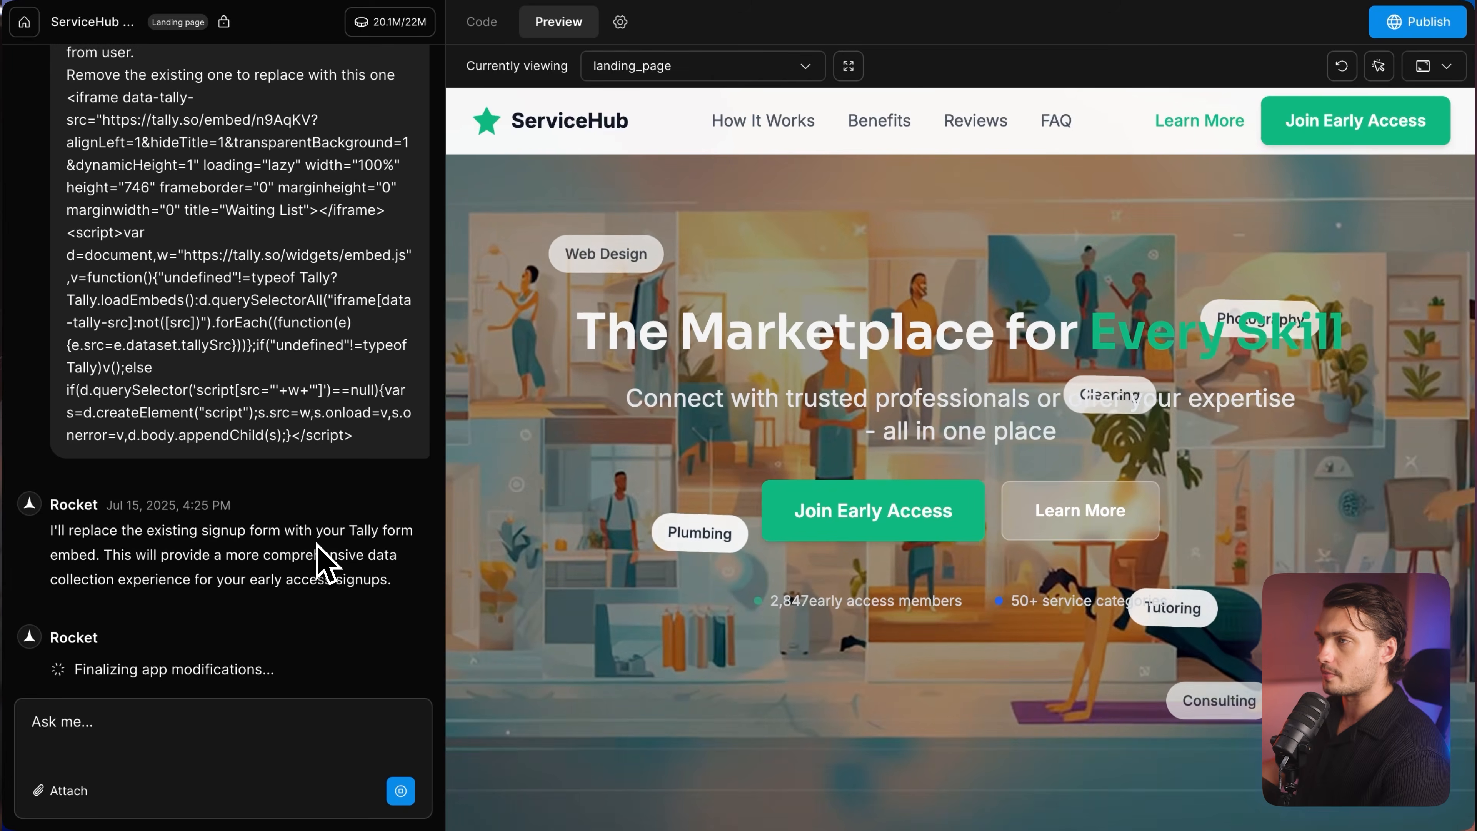
Fill in the embedded early access form with a test name and e-mail, choose Service provider, and submit it.
scroll(637, 439, down, 15)
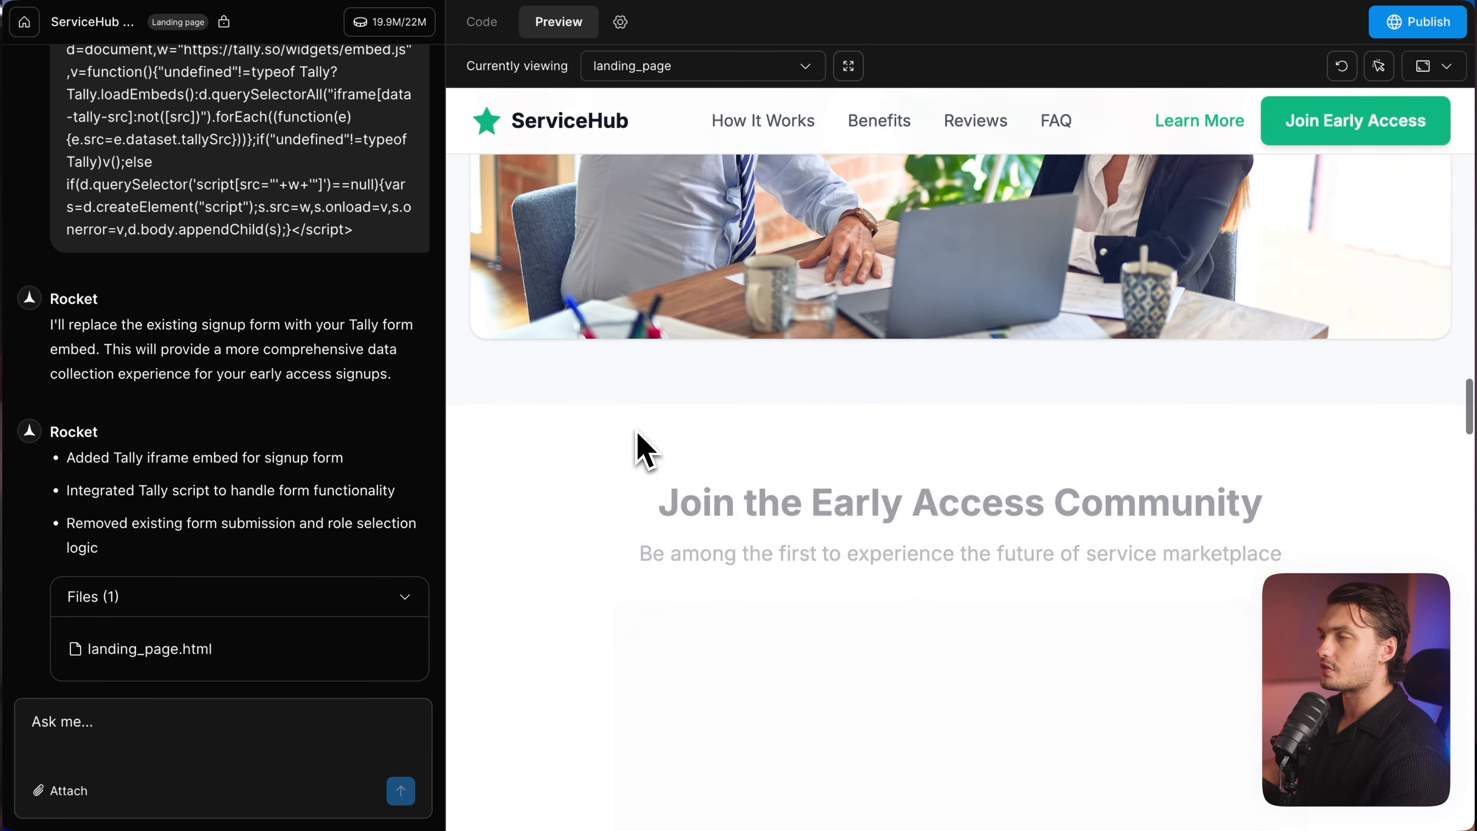
scroll(637, 433, down, 5)
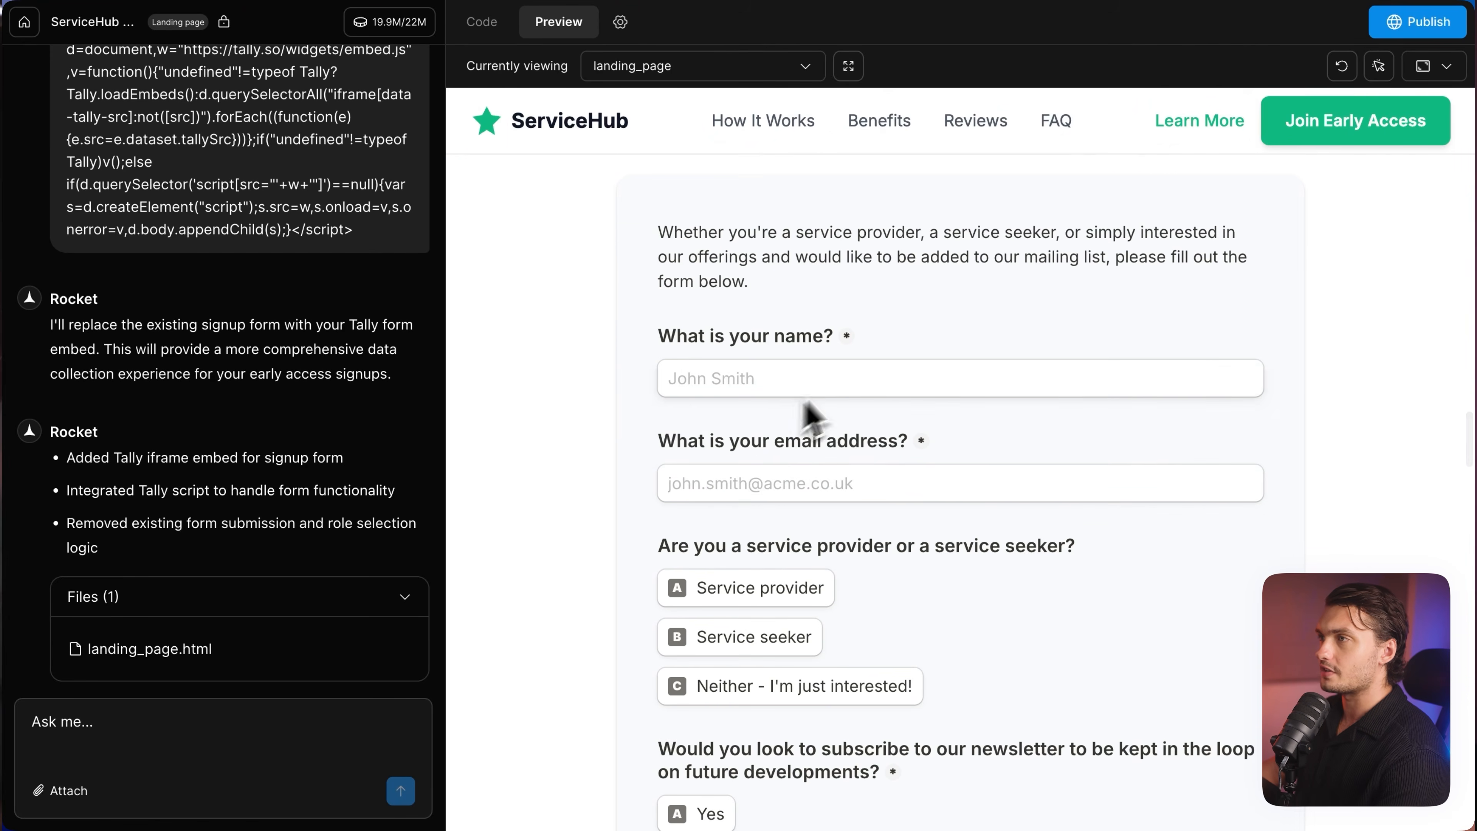
scroll(864, 439, down, 5)
scroll(756, 454, up, 7)
click(710, 466)
text(John Doe)
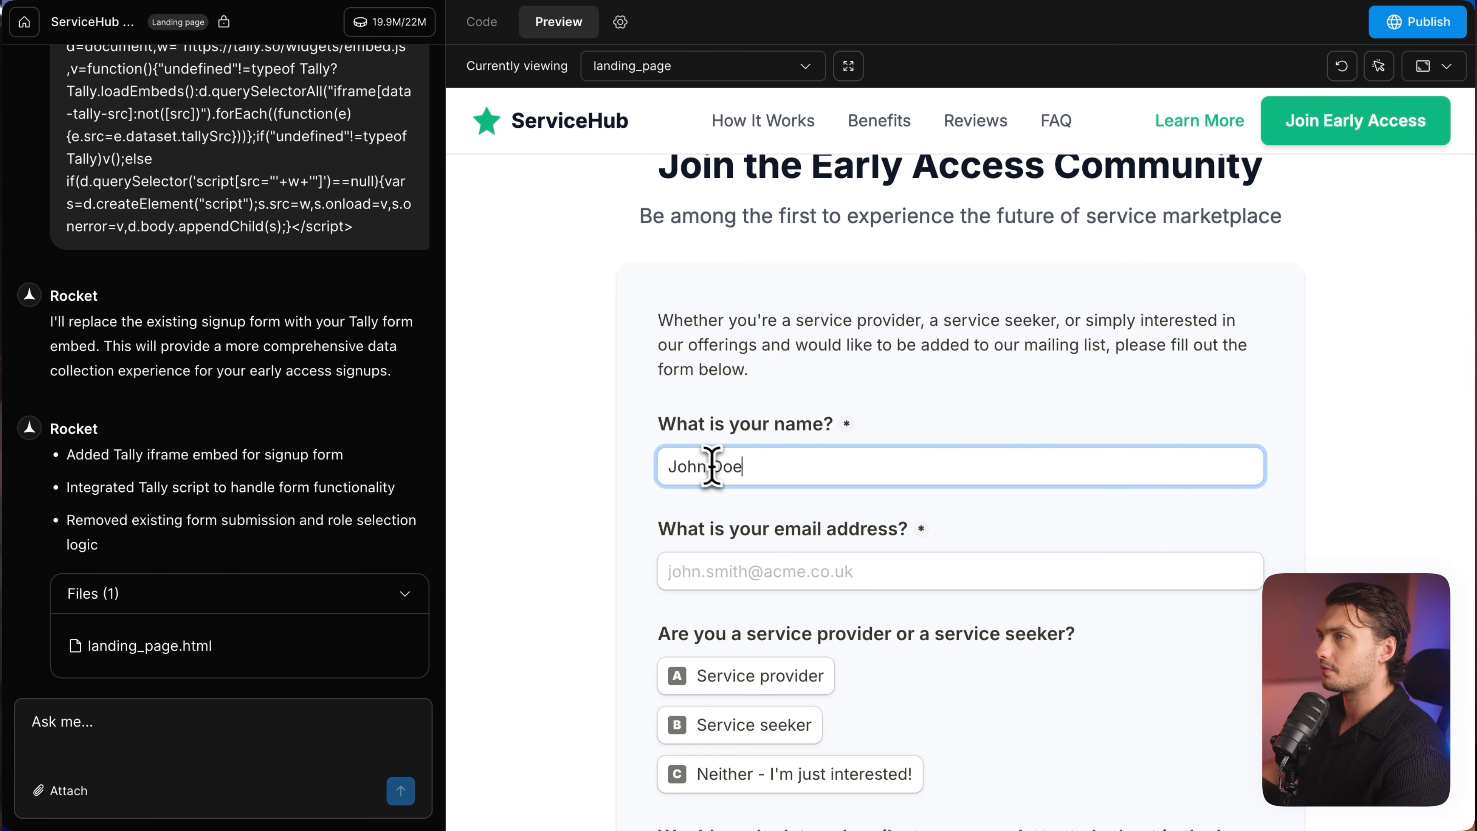
click(771, 572)
text(john@doe.com)
scroll(770, 572, down, 4)
click(803, 453)
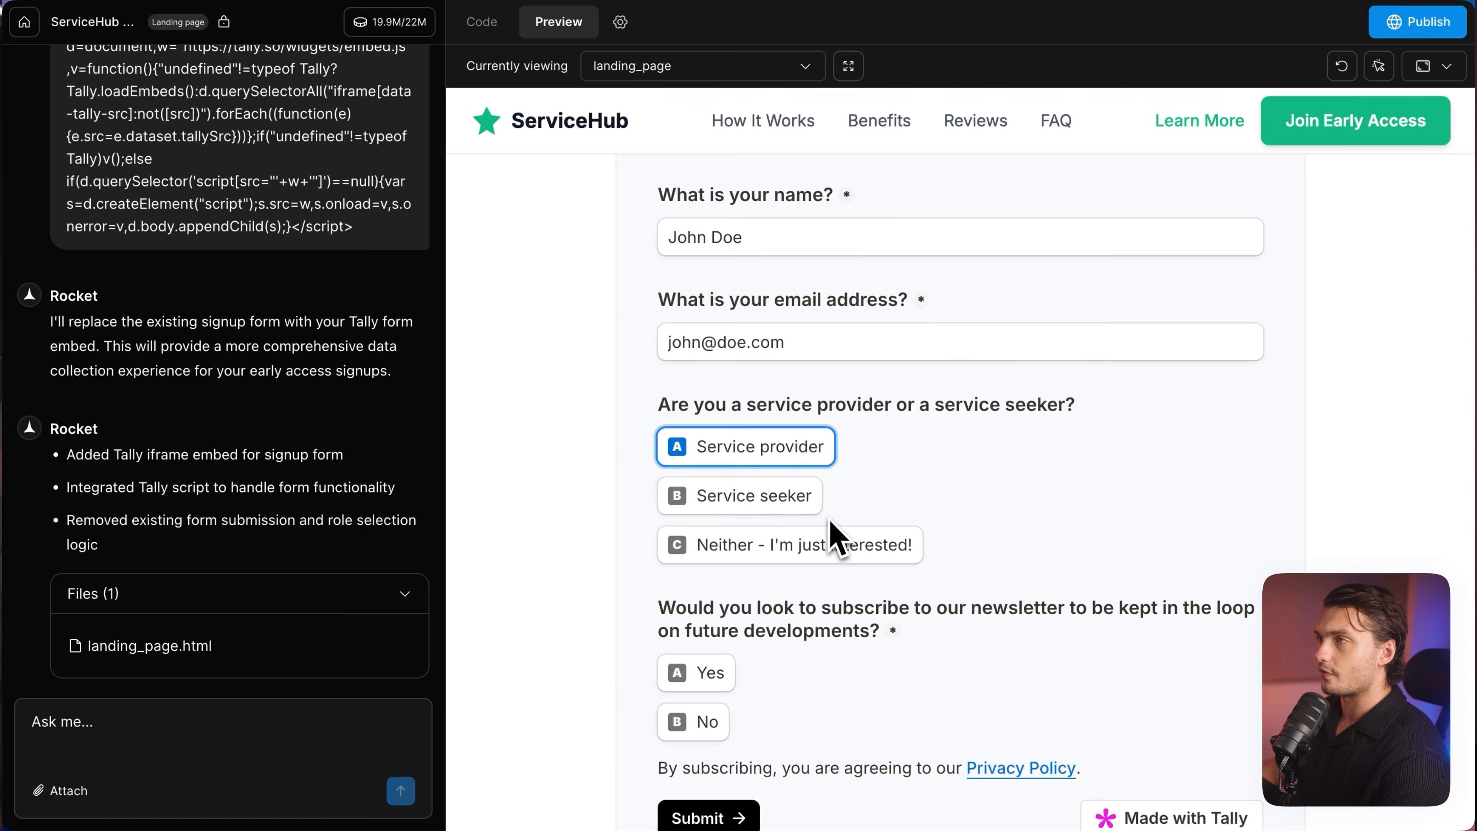
scroll(820, 465, down, 5)
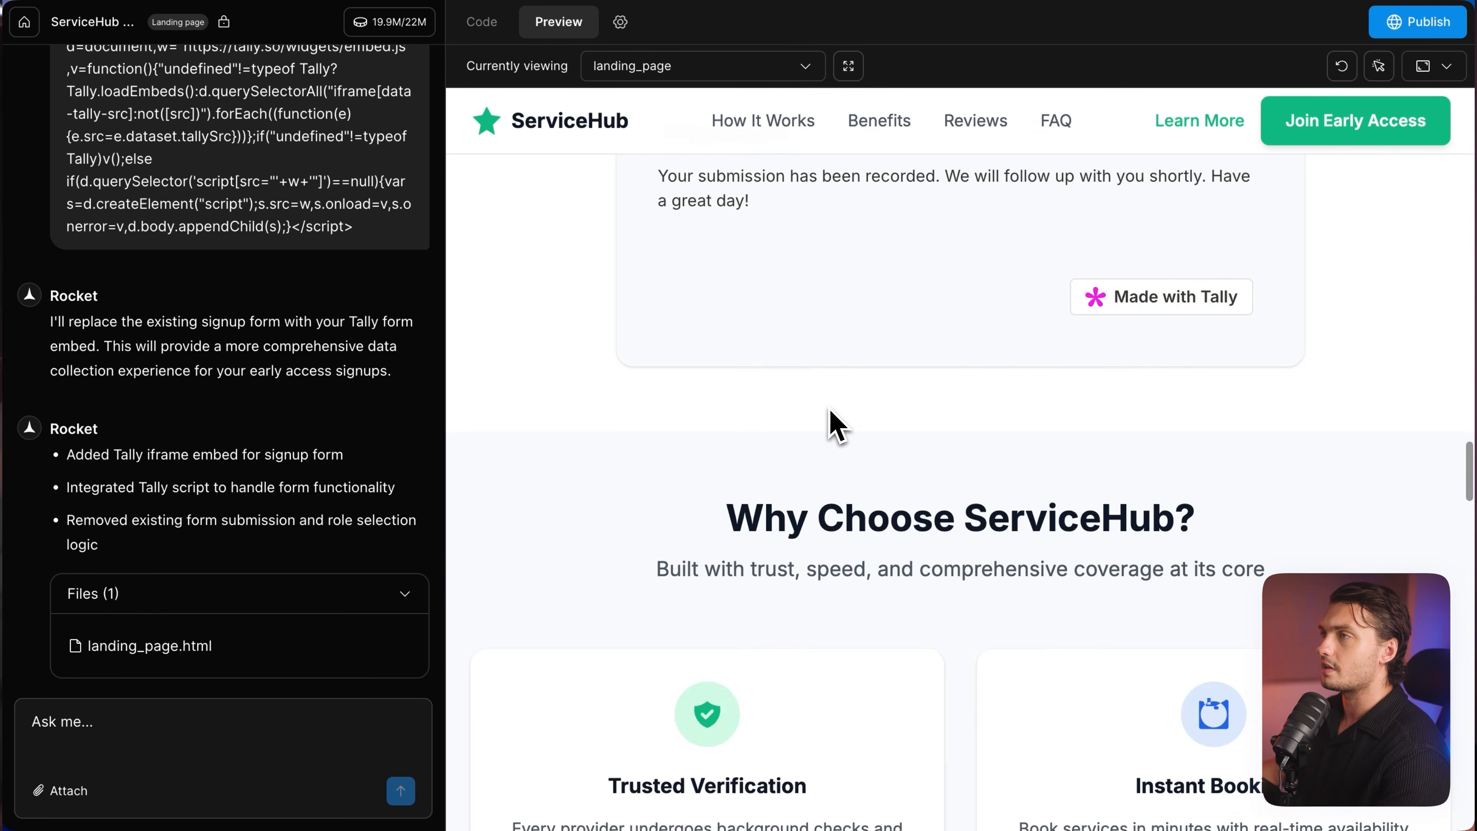
scroll(832, 428, up, 3)
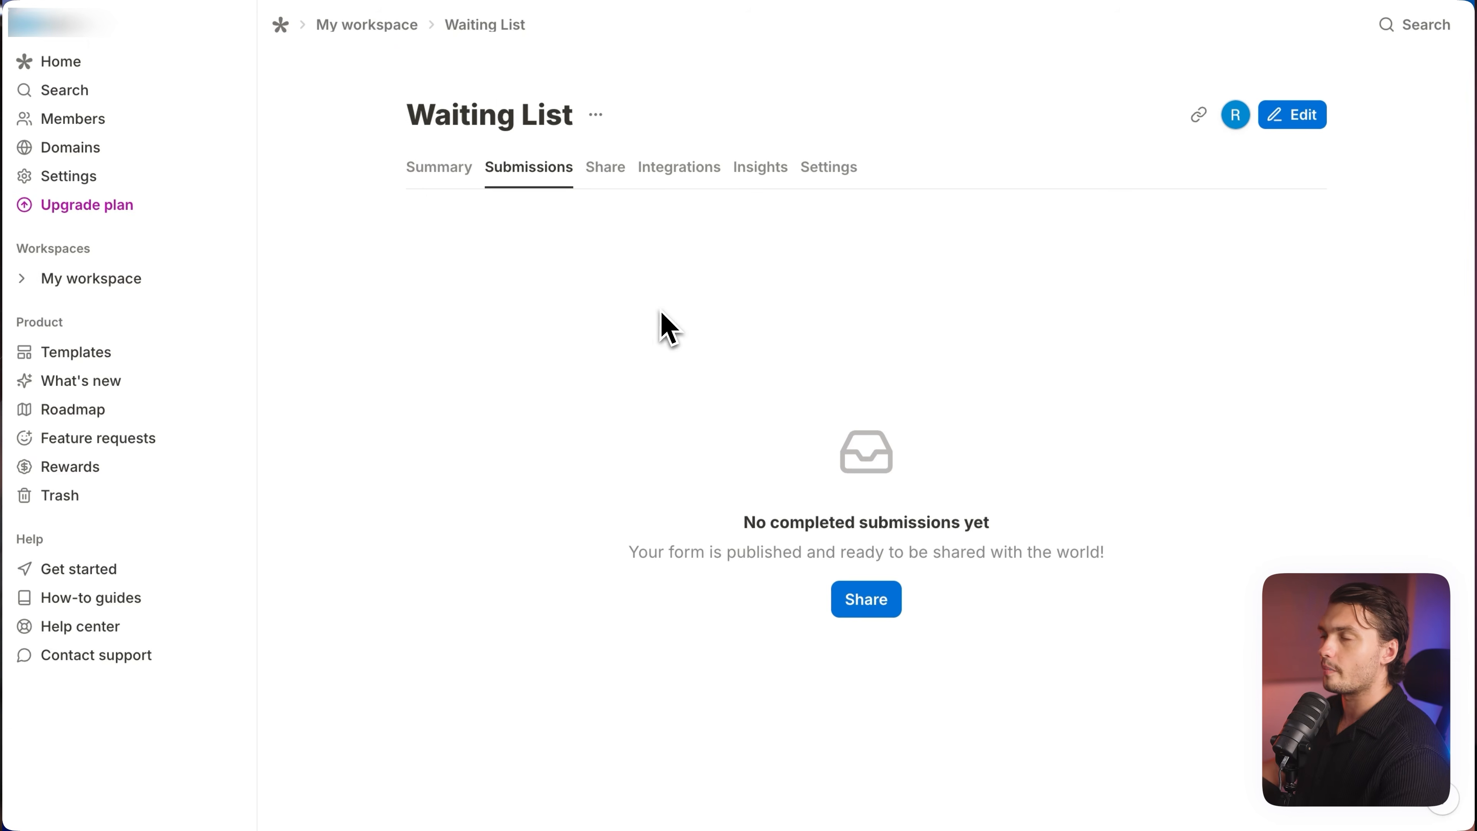
Switch to Tally, refresh the Waiting List submissions and check the answers of the test entry.
key(super+r)
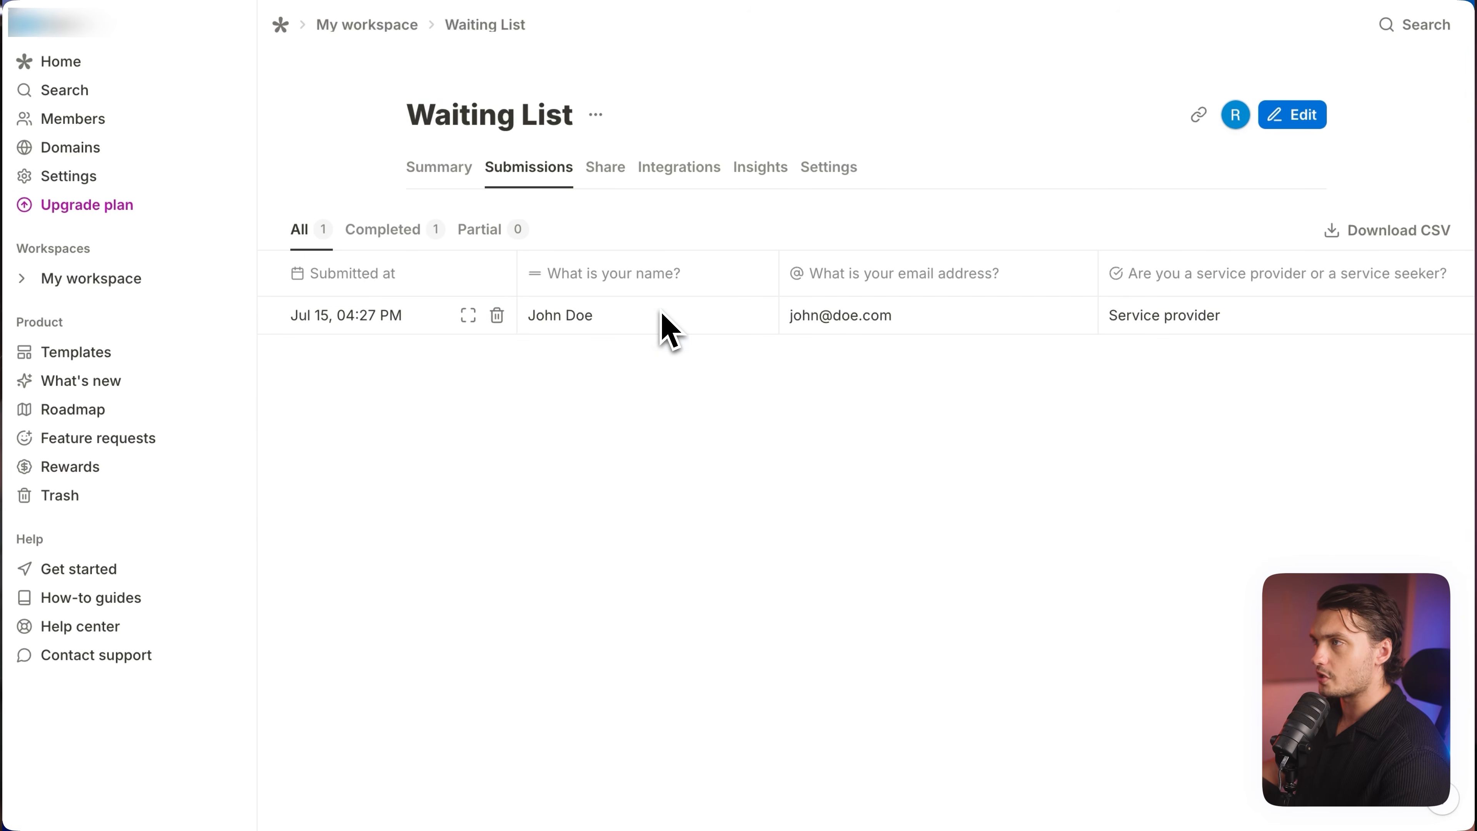
scroll(604, 337, right, 10)
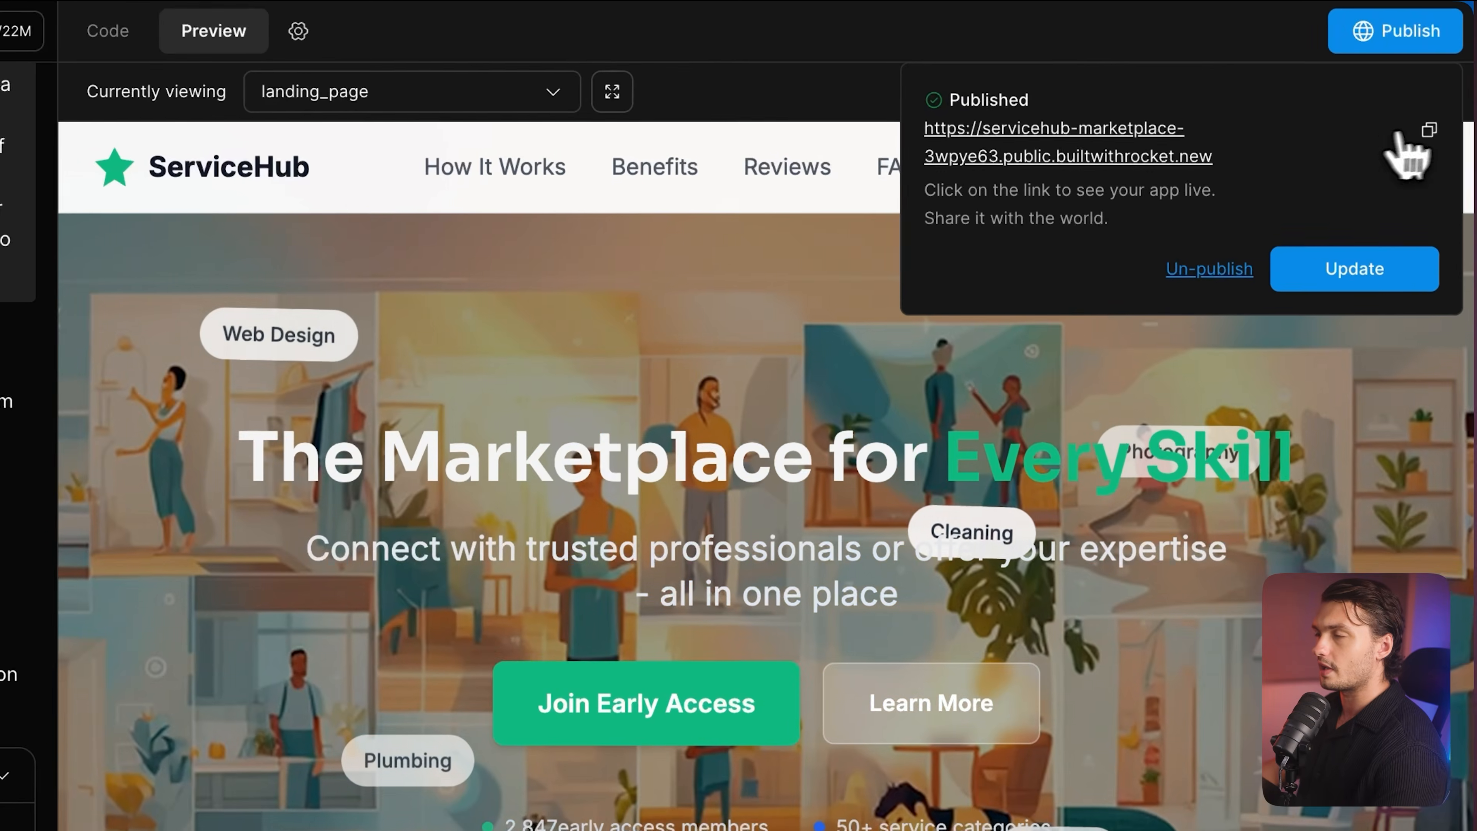
Copy the published site's URL and create a Google Analytics web data stream for it named "Skill".
click(1430, 129)
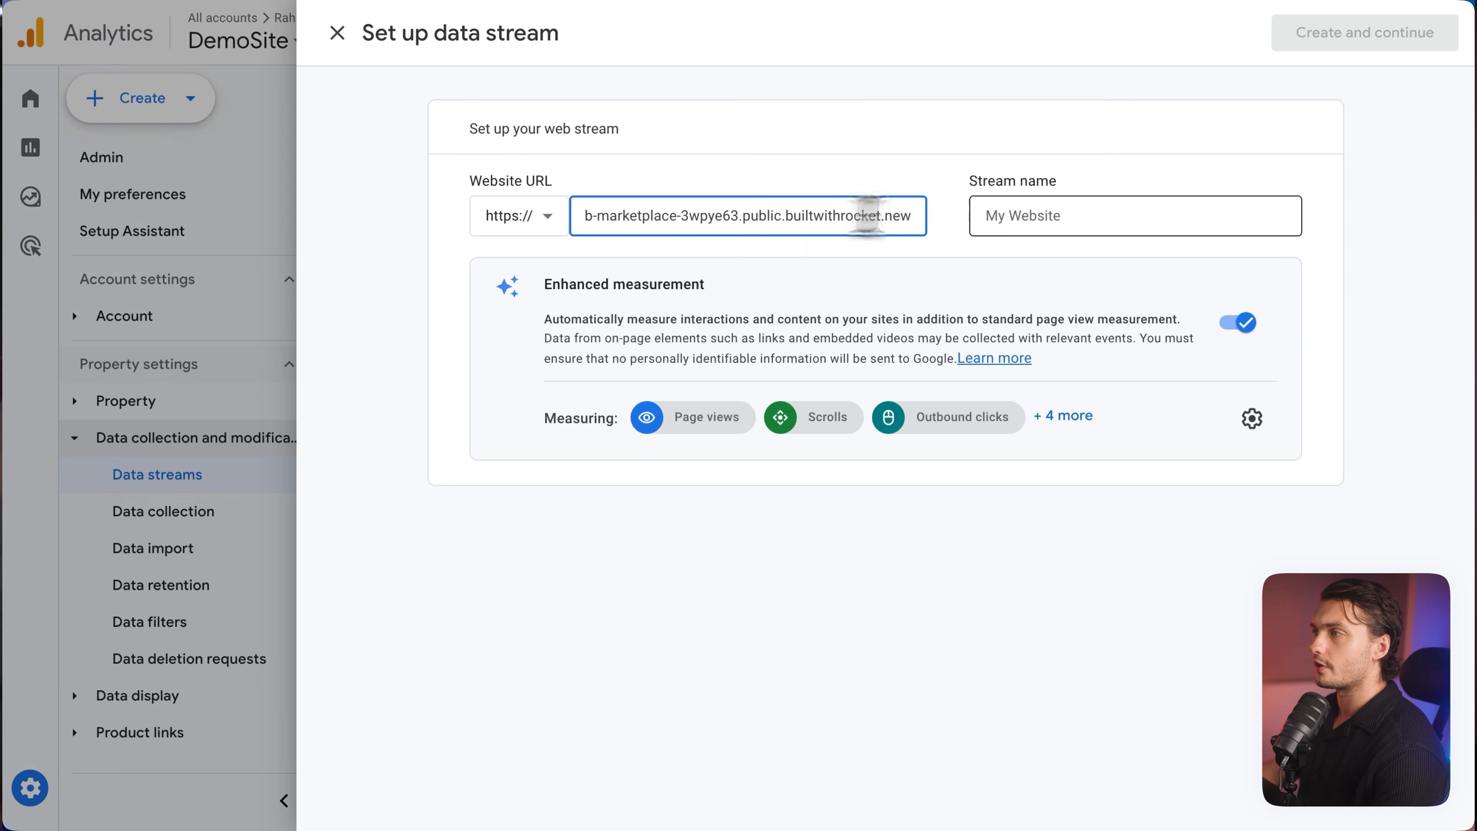
click(1029, 220)
text(Skill)
click(1312, 50)
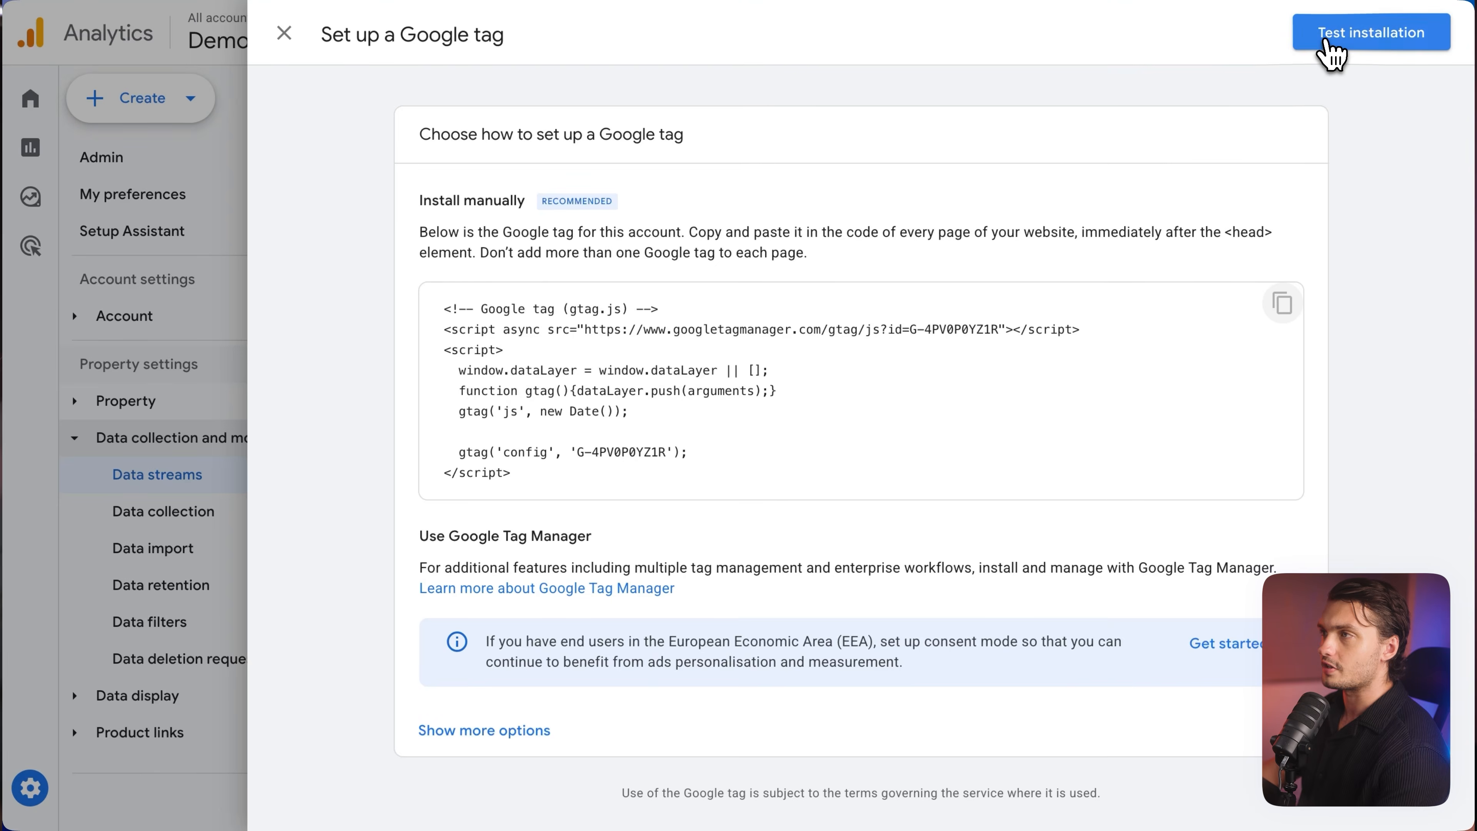
Publish the landing page update containing the Google Analytics tag and test the tag's installation.
click(1326, 42)
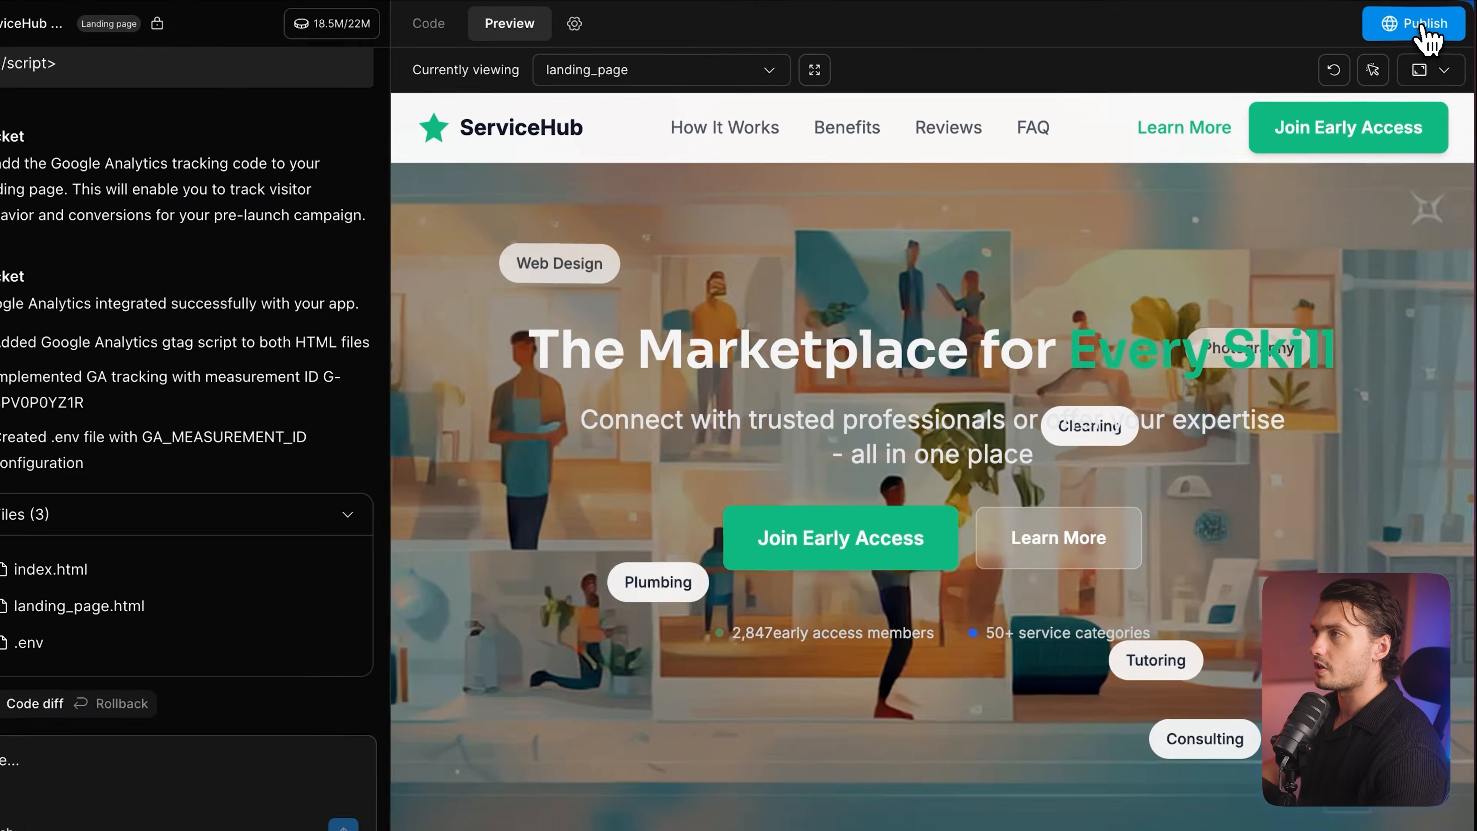
click(1422, 25)
click(1336, 277)
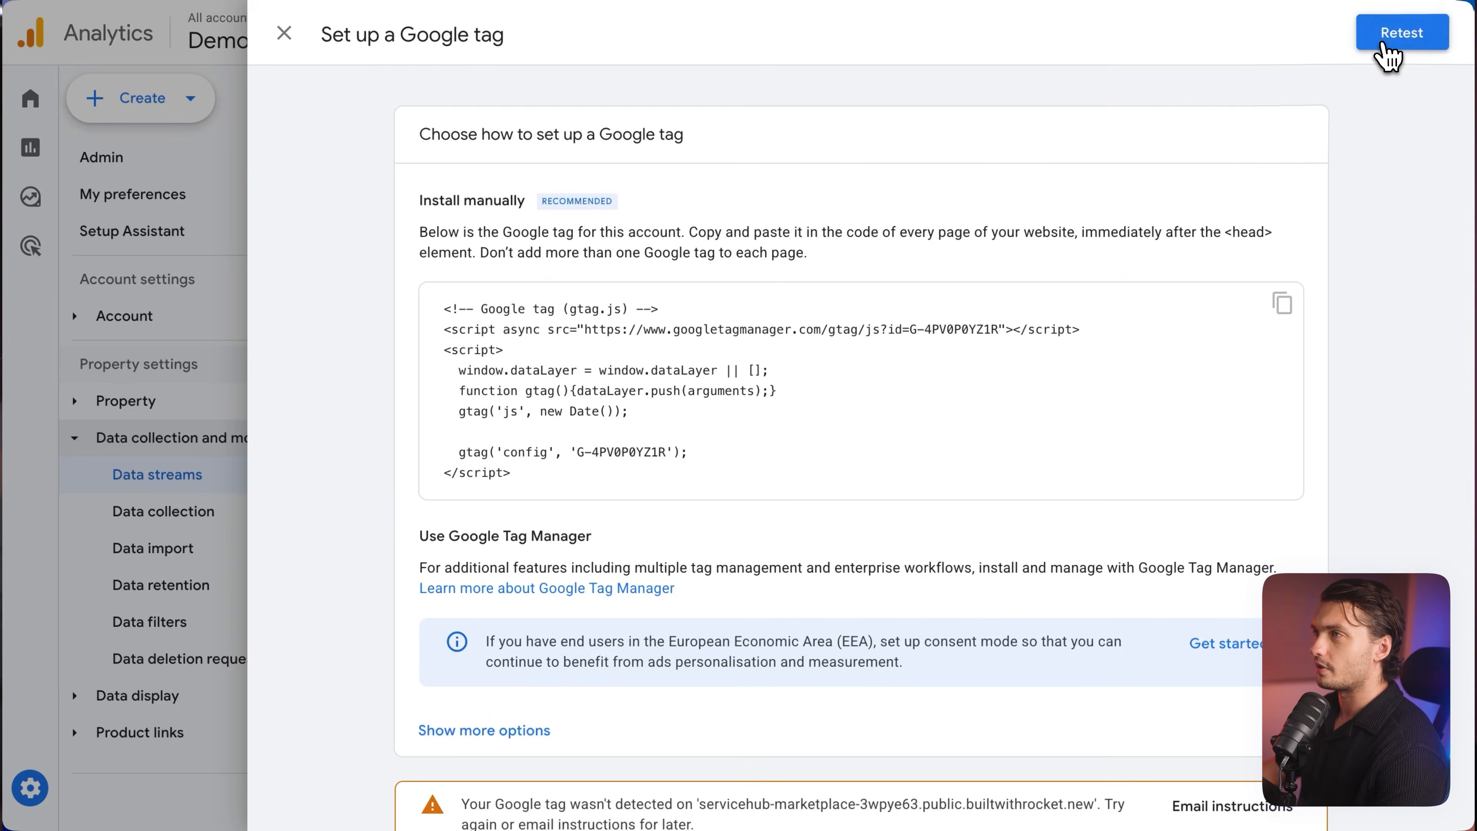
click(1385, 44)
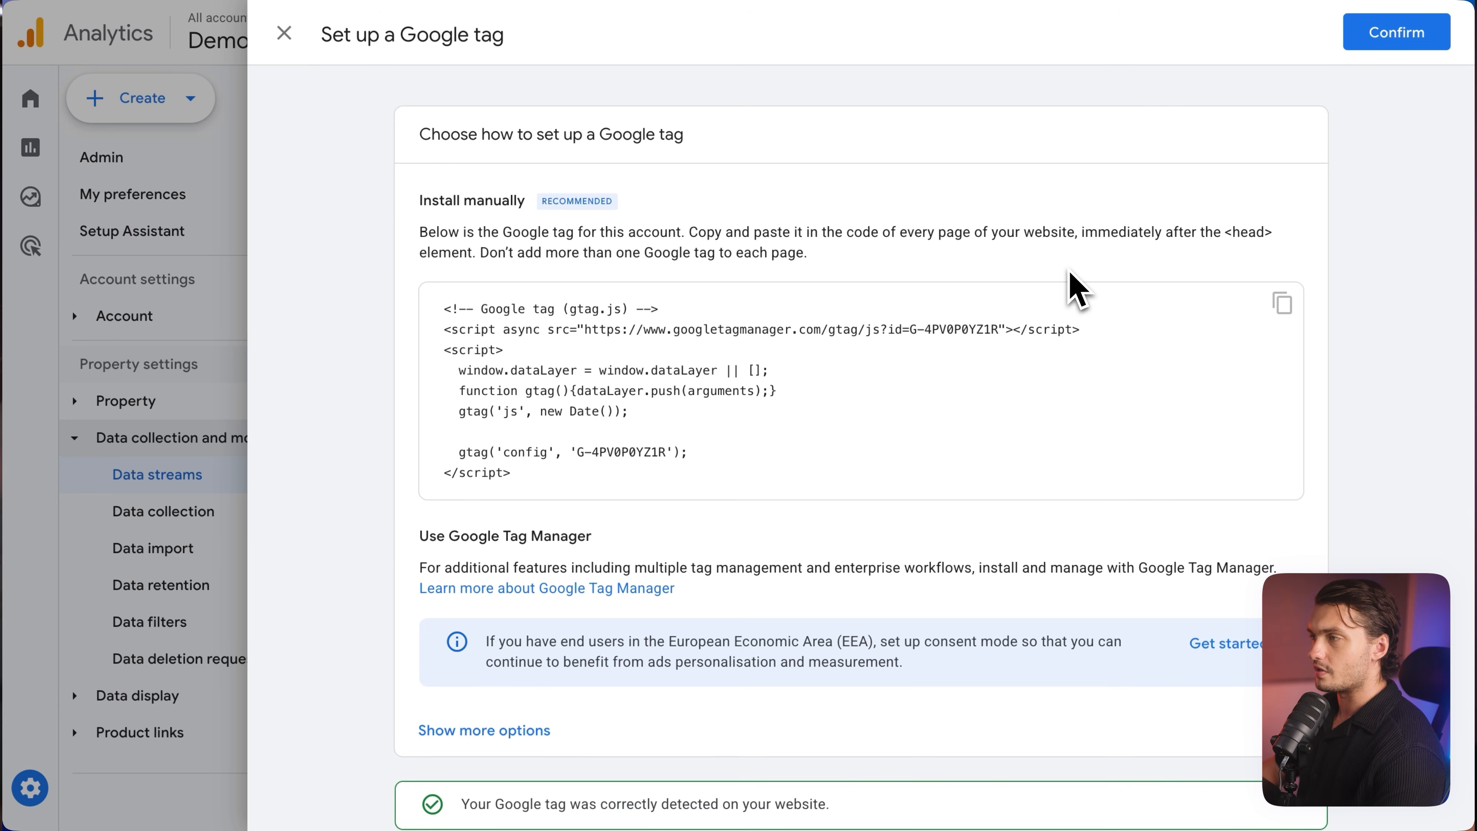
Browse the live ServiceHub page and check the active users on the Analytics home page.
scroll(1070, 271, down, 1)
click(31, 146)
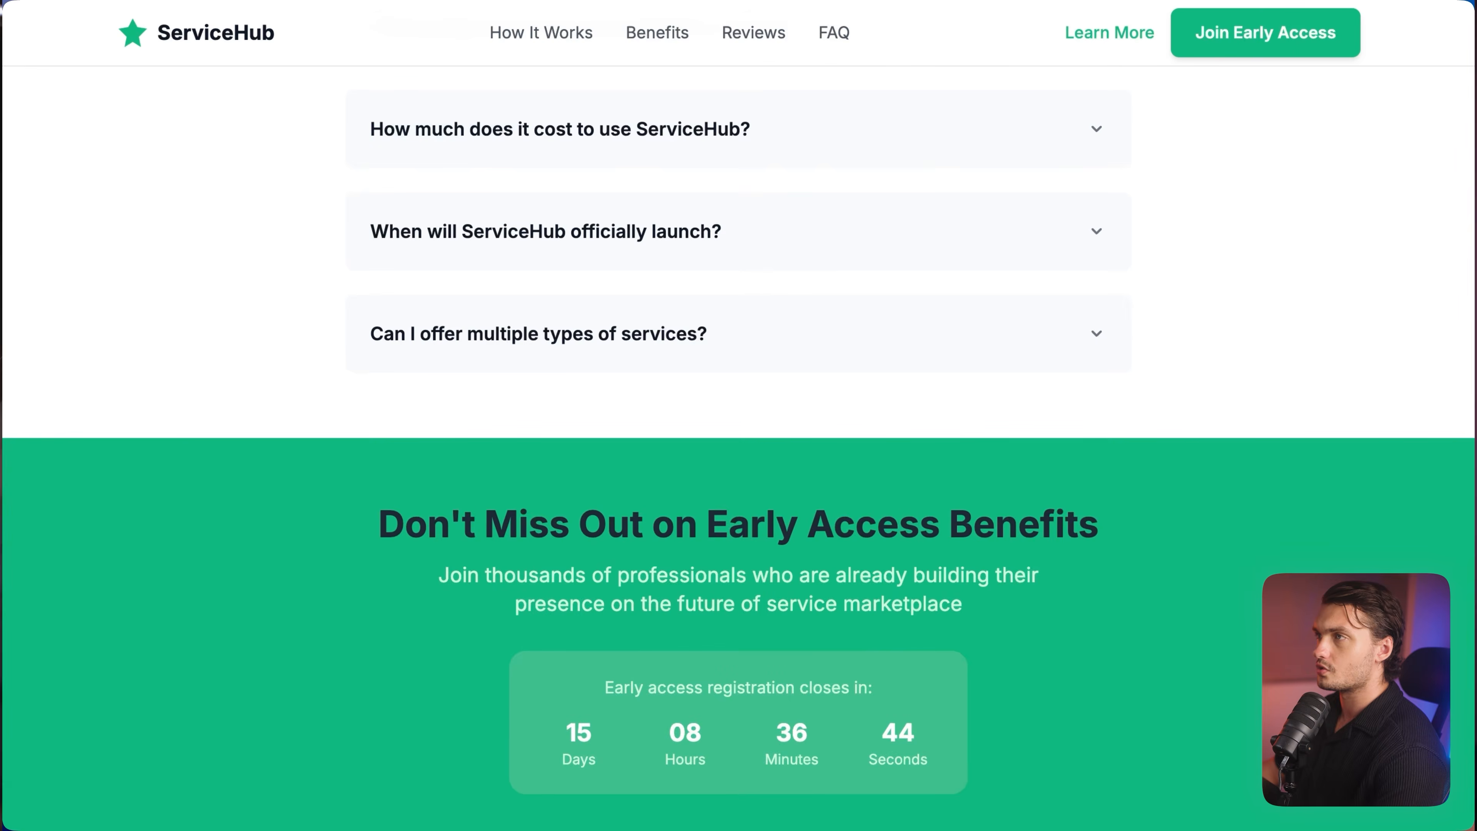
scroll(372, 238, up, 20)
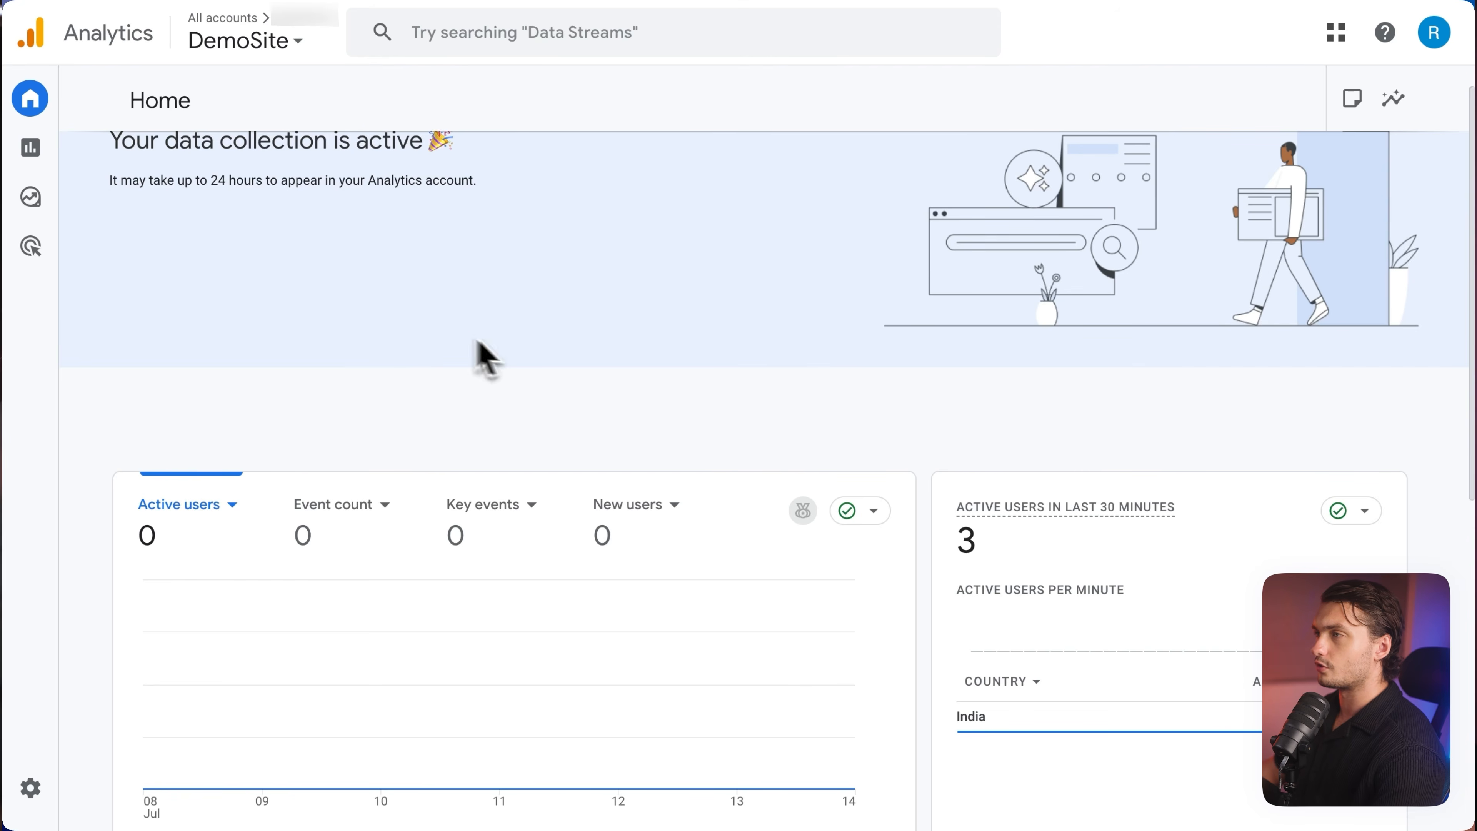
scroll(669, 408, down, 2)
scroll(669, 408, down, 1)
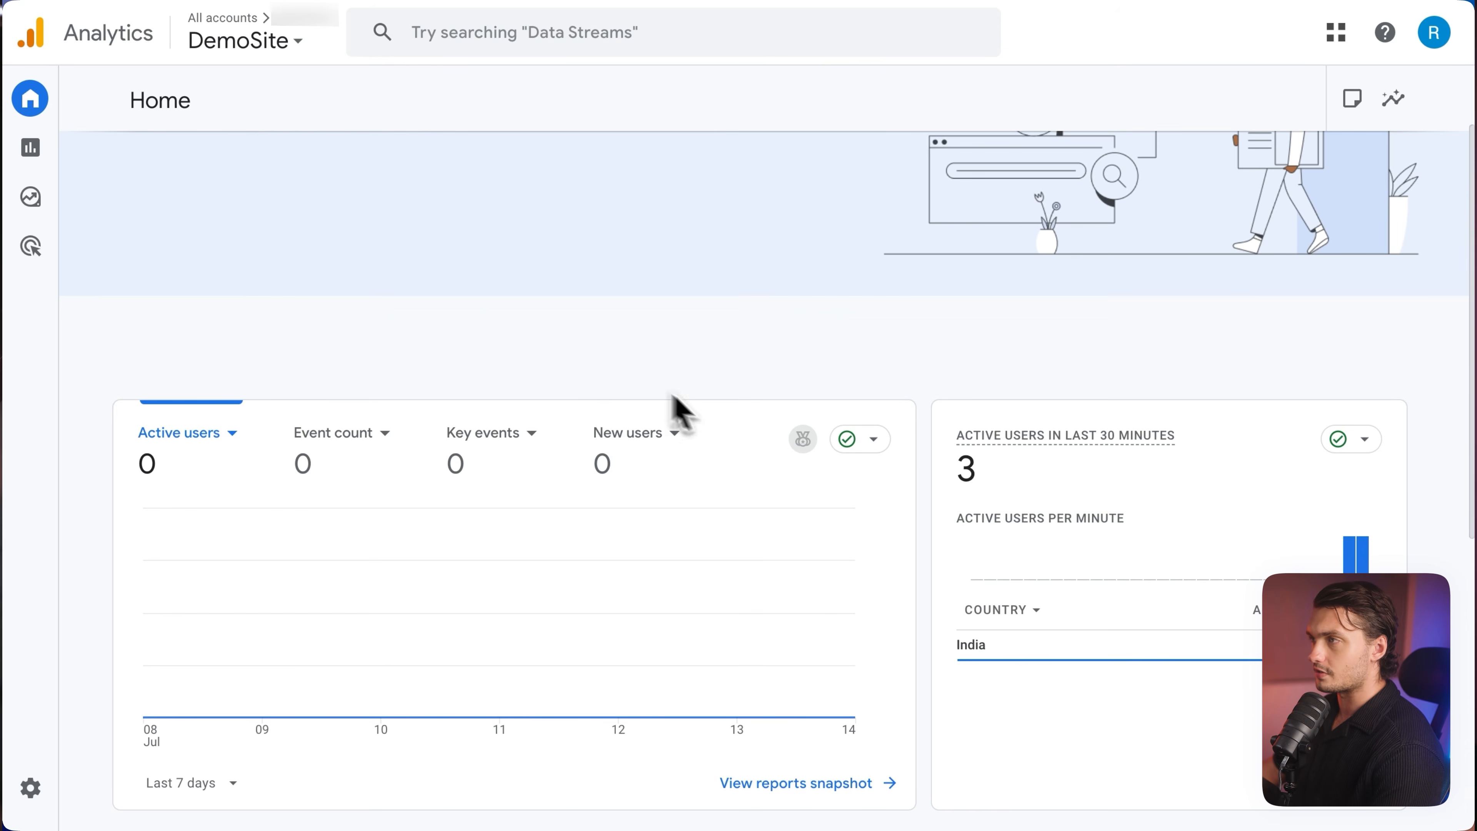